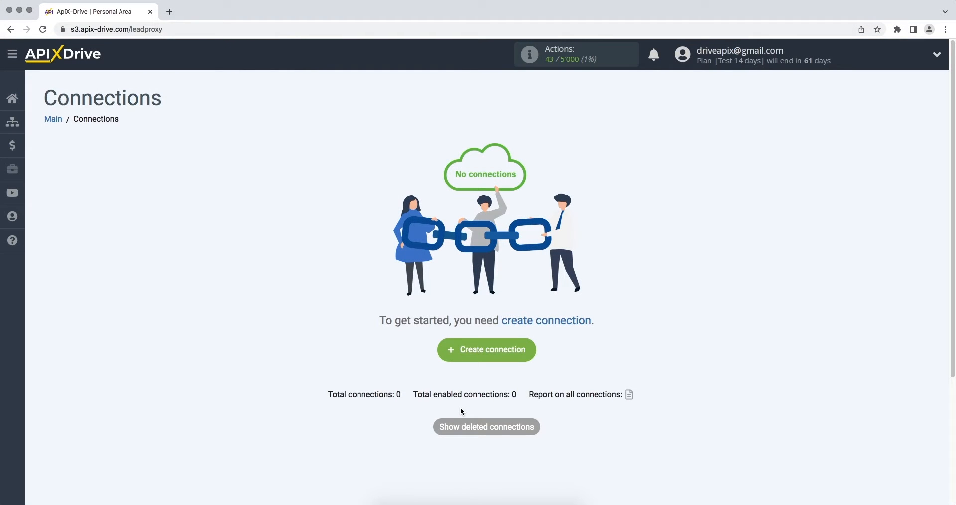
Step: Start a new connection with Salesforce CRM as the data source system
left_click(449, 355)
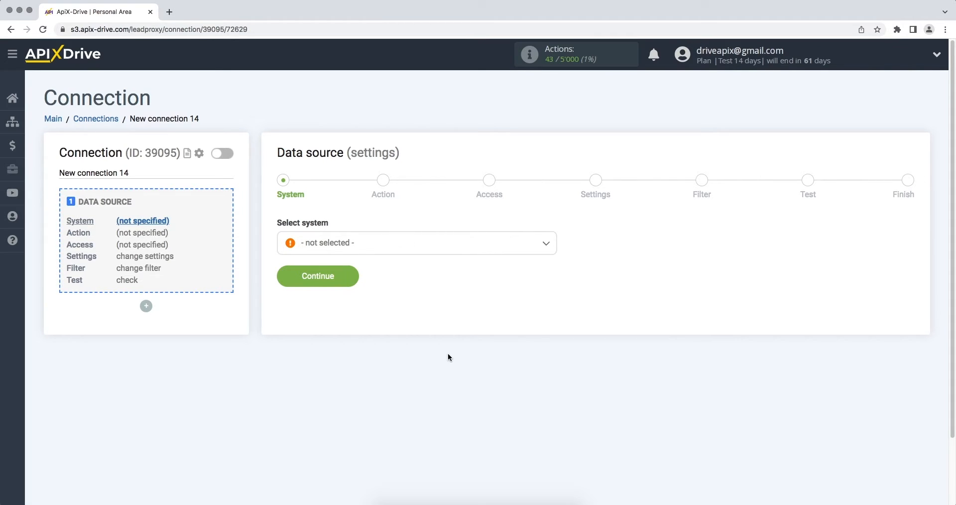
left_click(450, 249)
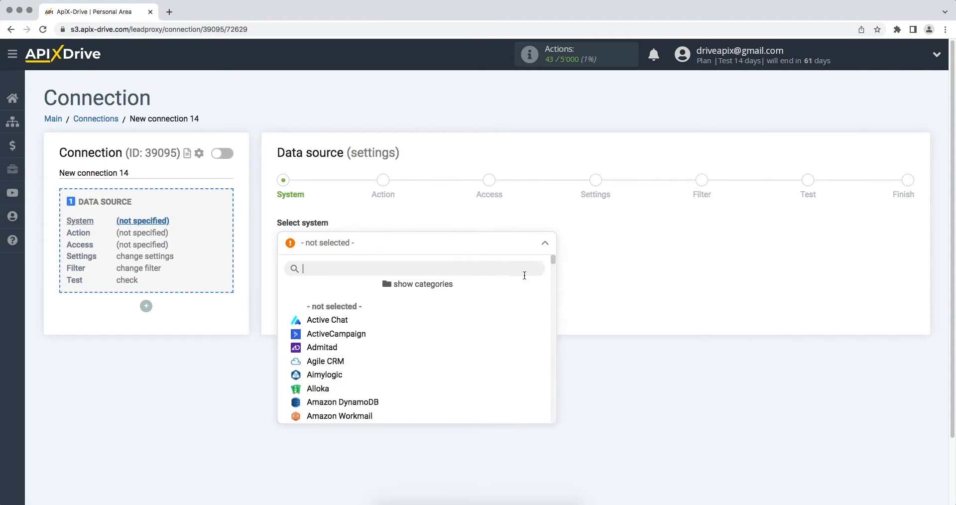
left_click_drag(553, 261, 559, 369)
scroll(553, 365, "down", 2)
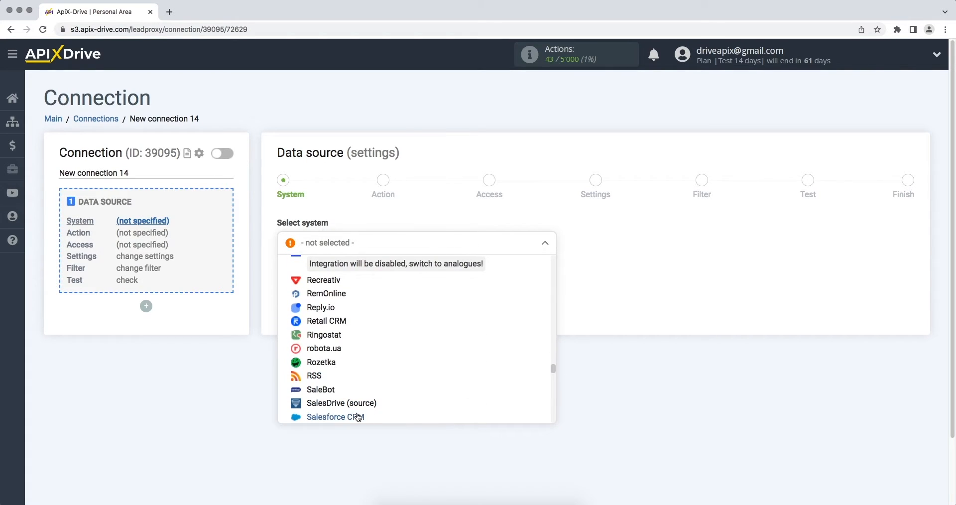
left_click(350, 416)
left_click(282, 279)
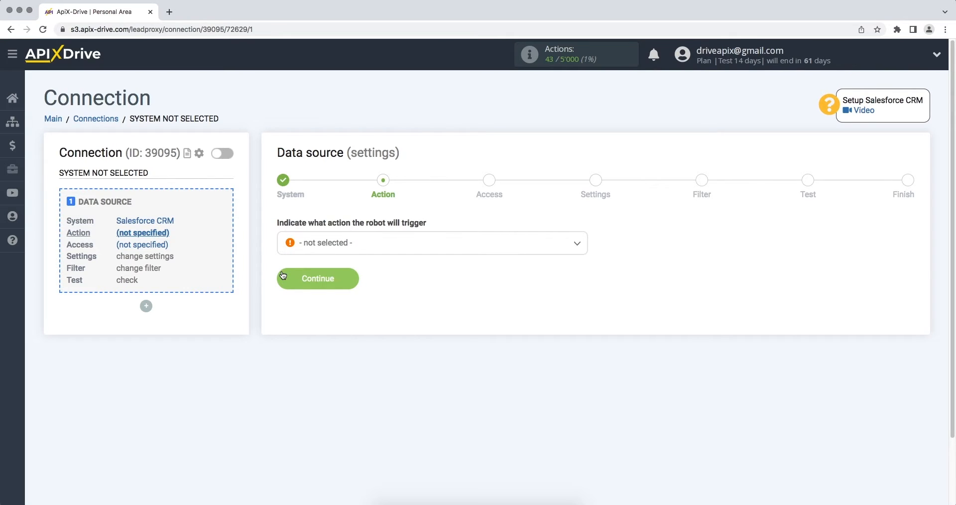
Step: Choose Get Leads (new) as the Salesforce trigger action and continue to access
left_click(338, 239)
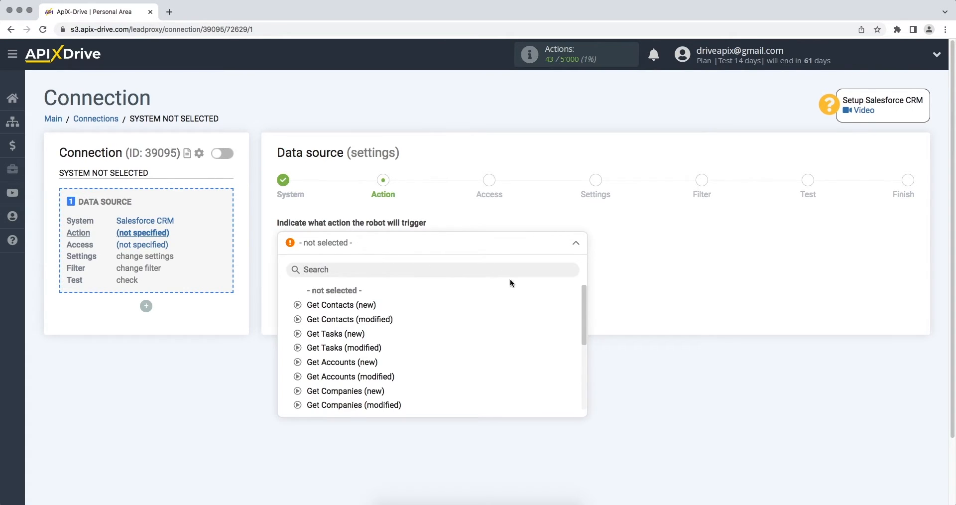
left_click_drag(581, 293, 585, 339)
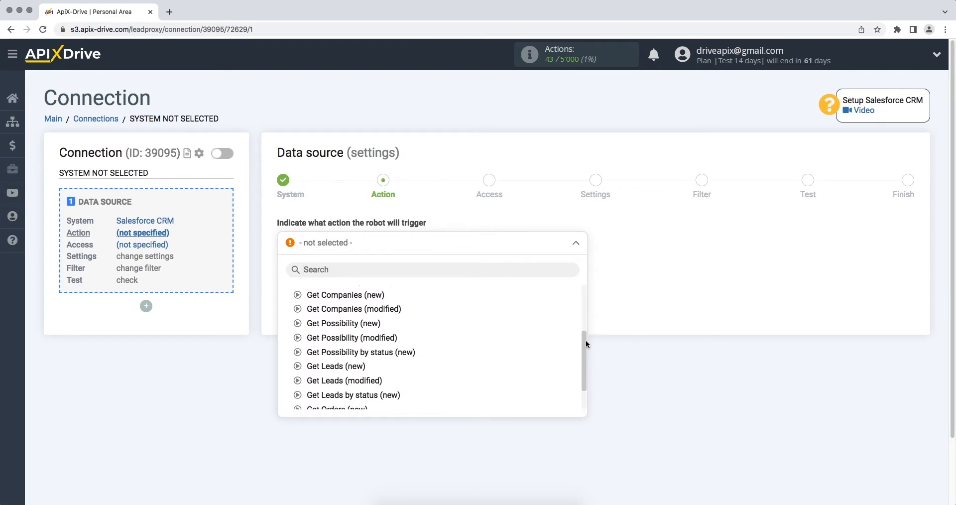
left_click(357, 364)
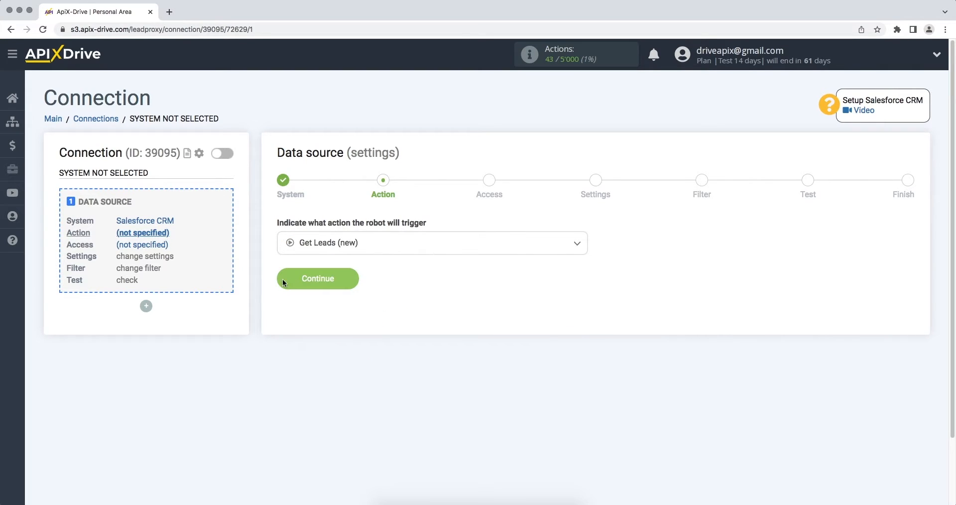
left_click(284, 284)
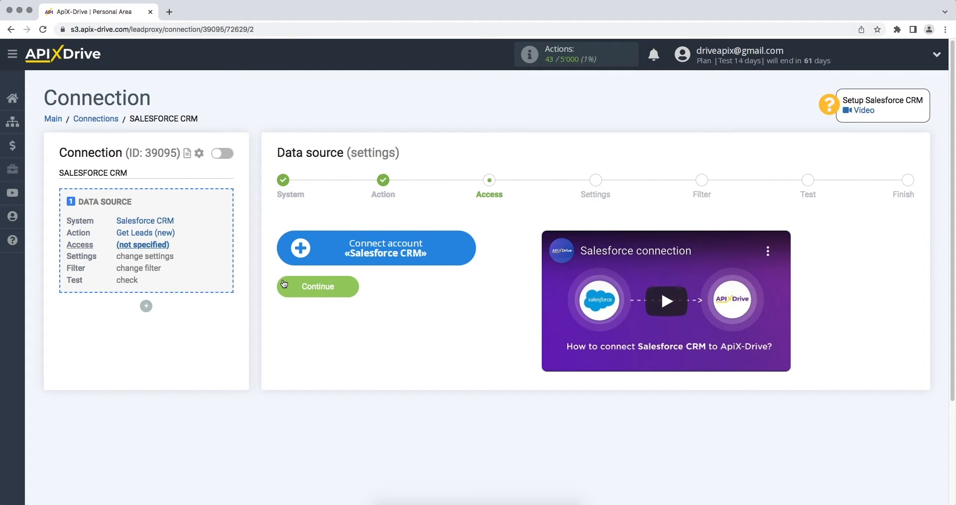
Step: Connect a Salesforce account by logging in with its username and password
left_click(300, 253)
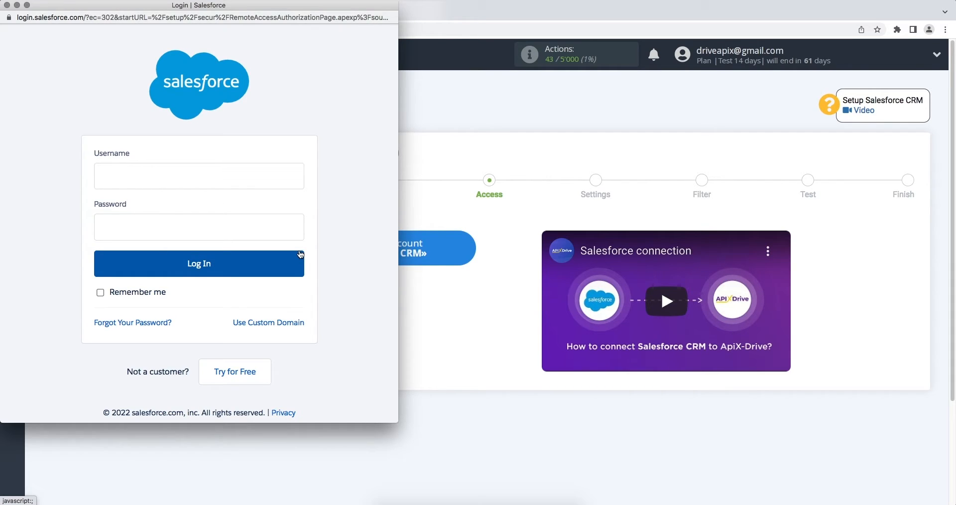
left_click(253, 181)
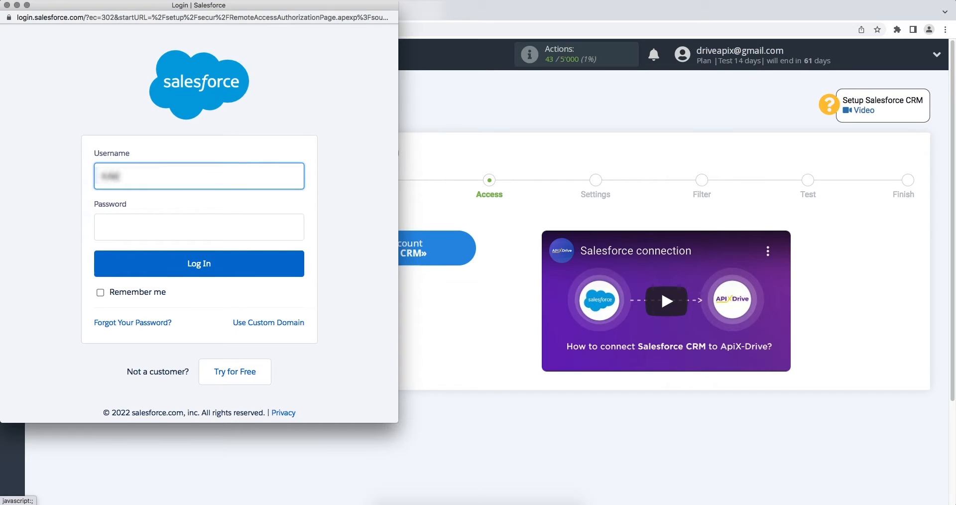
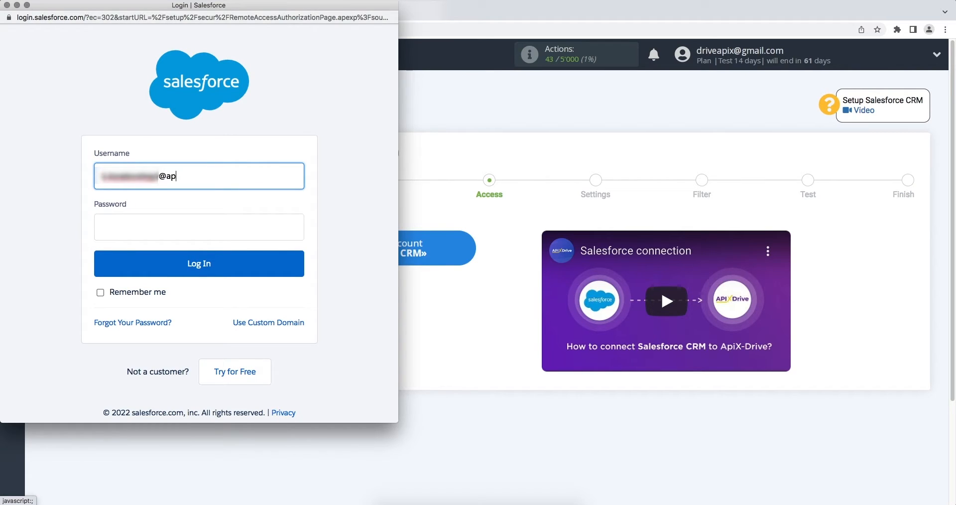
key("Tab")
type("•••••••••••")
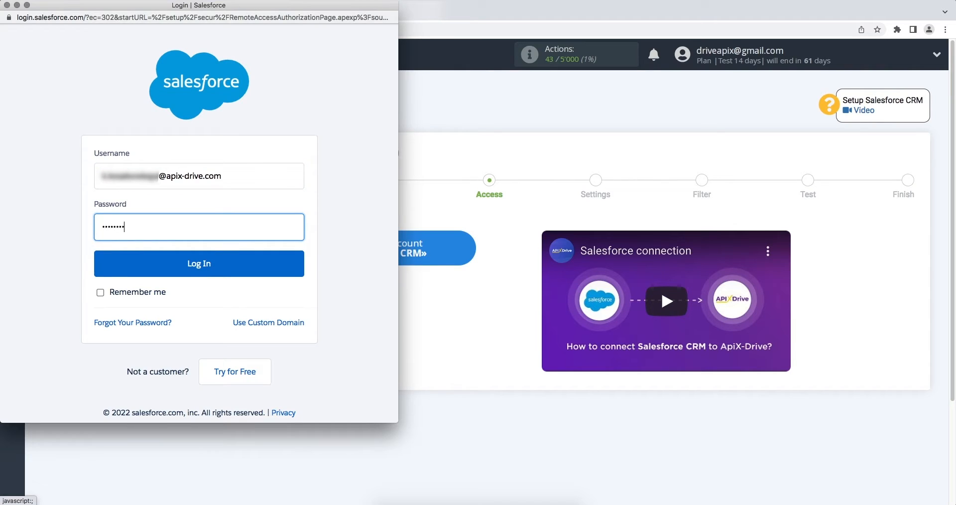
left_click(246, 268)
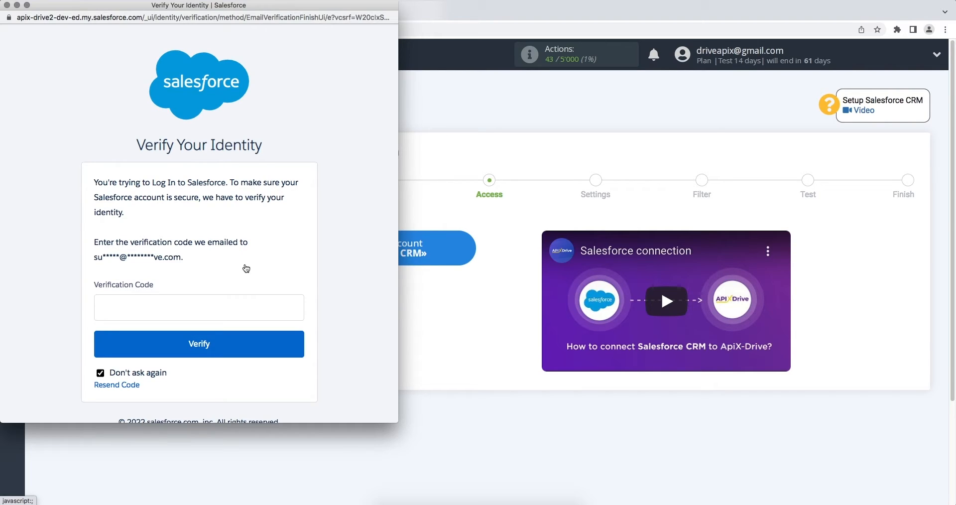
Step: Enter the emailed verification code to confirm the Salesforce sign-in
left_click(213, 305)
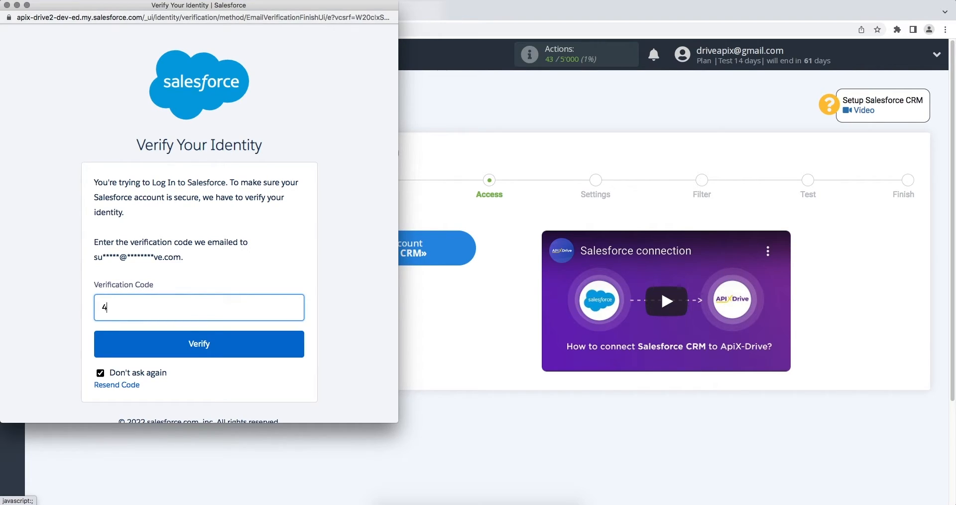
left_click(223, 352)
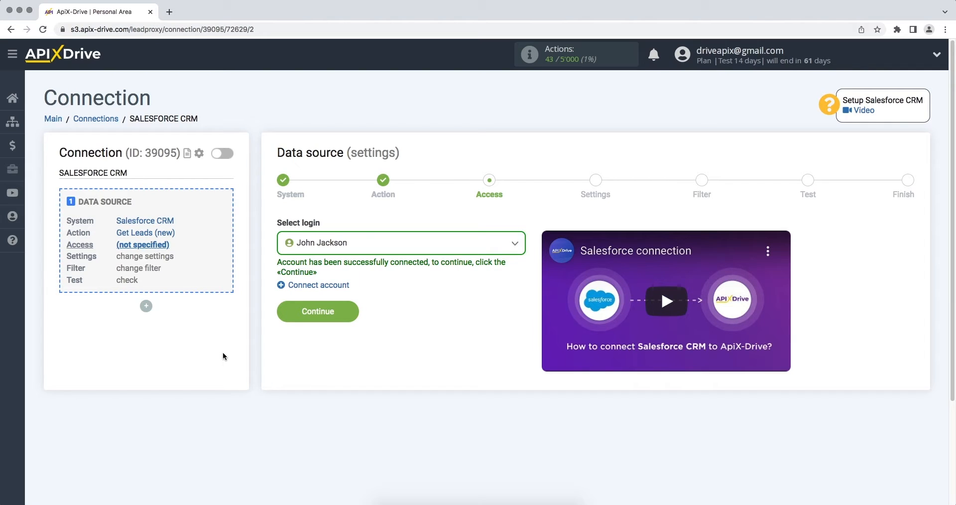
Step: Select the connected Salesforce account as the login and continue past Editing settings
left_click(339, 244)
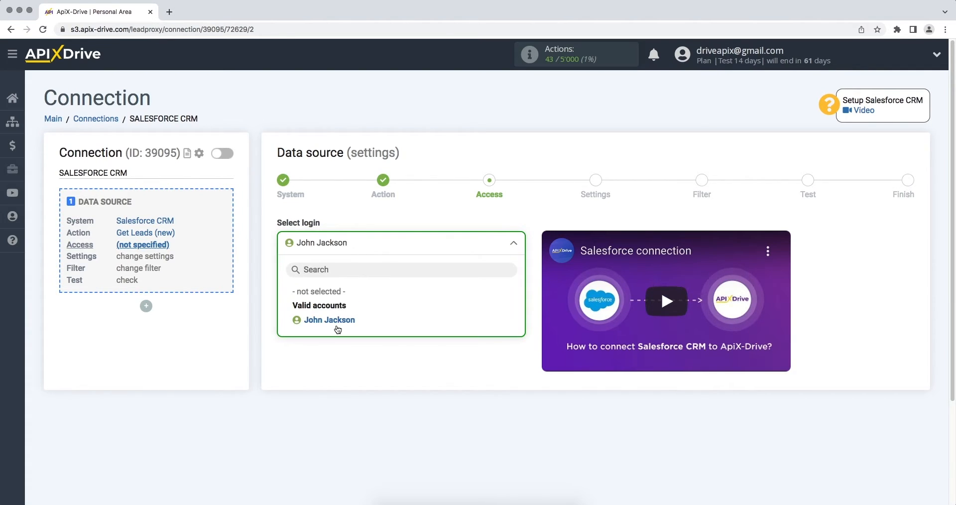
left_click(327, 321)
left_click(289, 316)
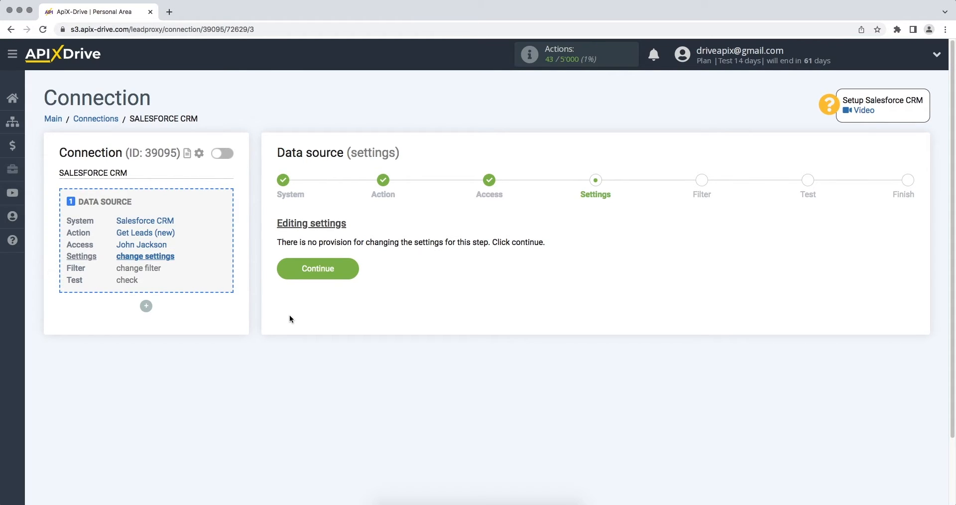
left_click(282, 273)
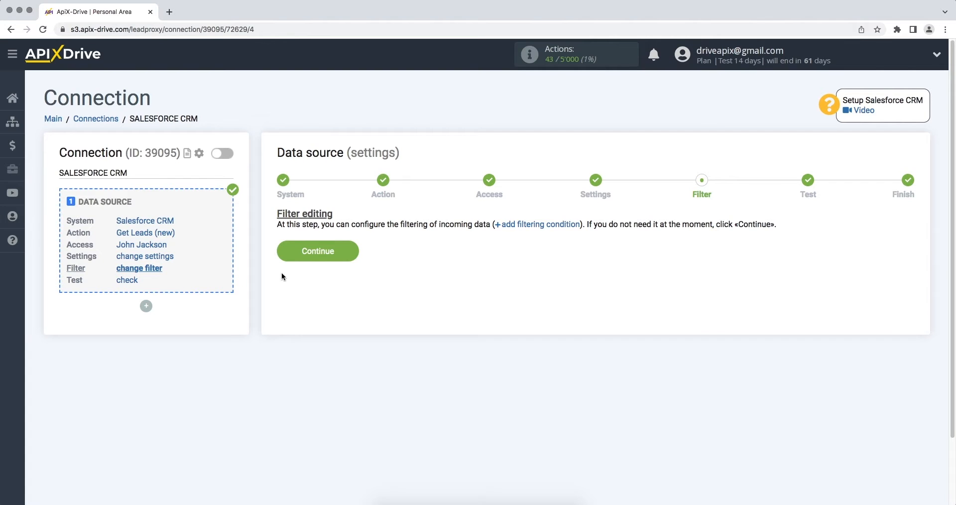
Step: Skip the lead filter, review the sample Salesforce lead data, and finish the source
left_click(287, 257)
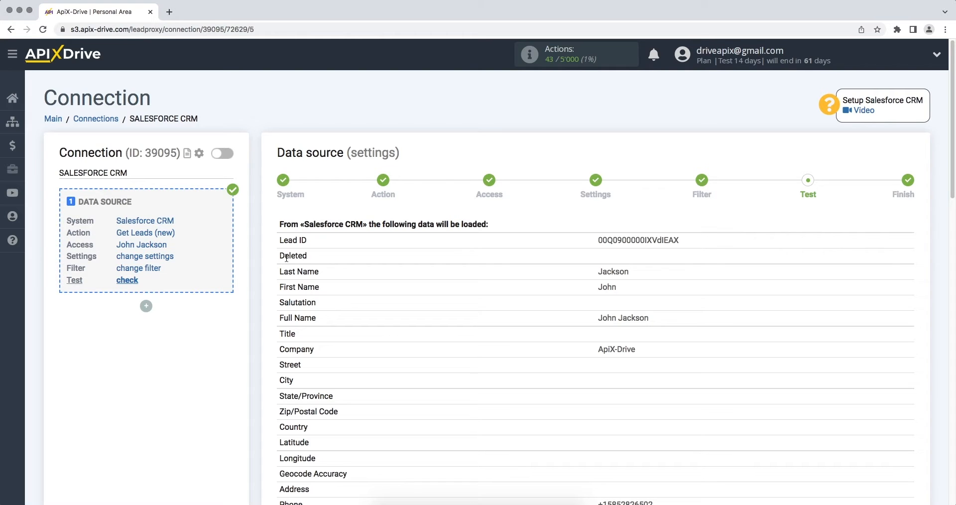
scroll(287, 257, "down", 15)
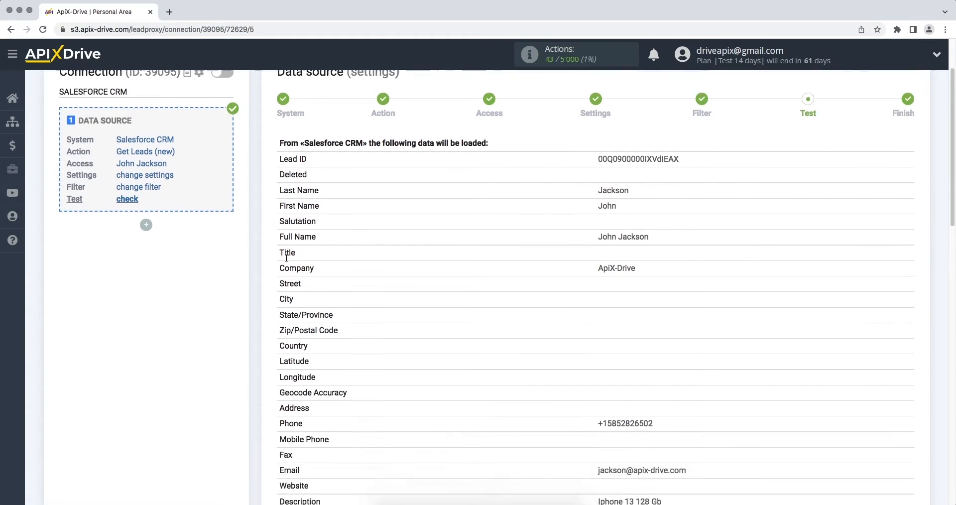
scroll(286, 257, "down", 1)
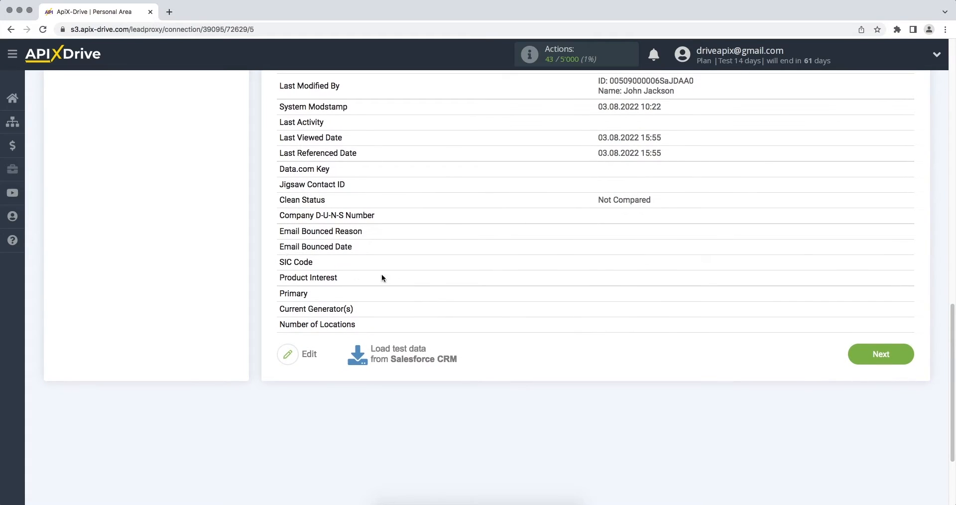
left_click(855, 360)
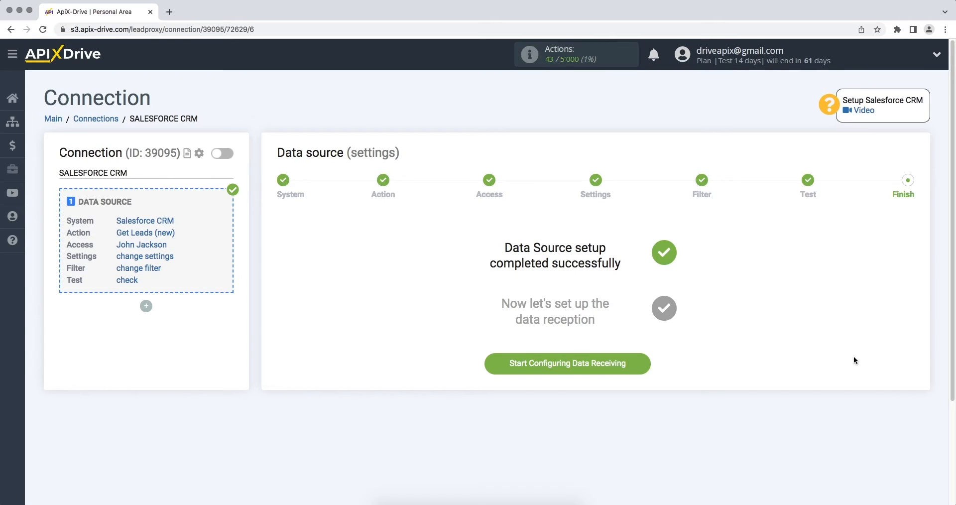
Step: Start the data destination setup with Ontraport as the receiving system
left_click(502, 367)
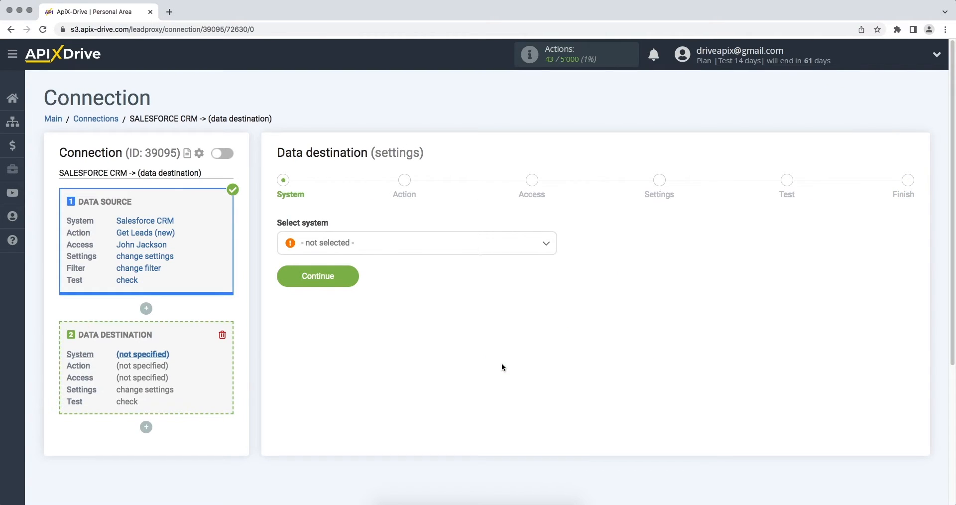
left_click(482, 249)
left_click_drag(553, 260, 555, 340)
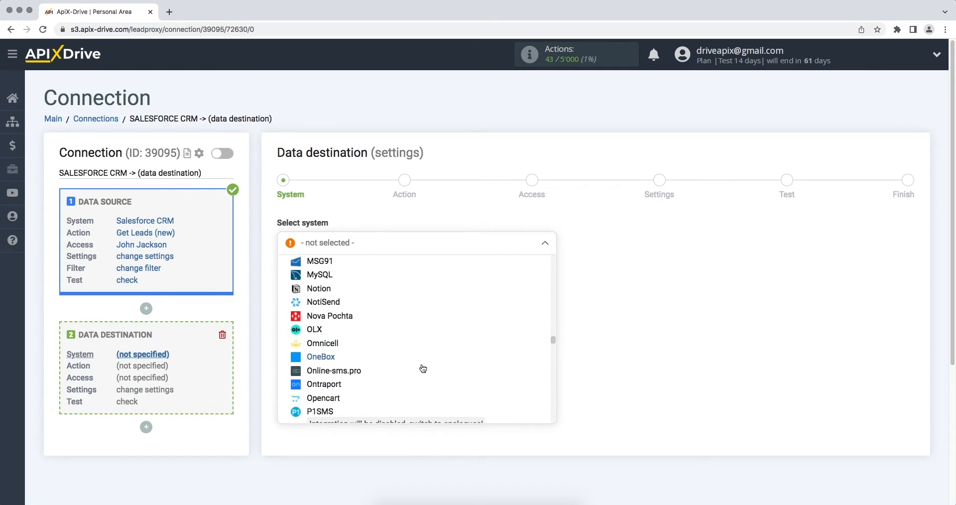
left_click(324, 390)
left_click(286, 278)
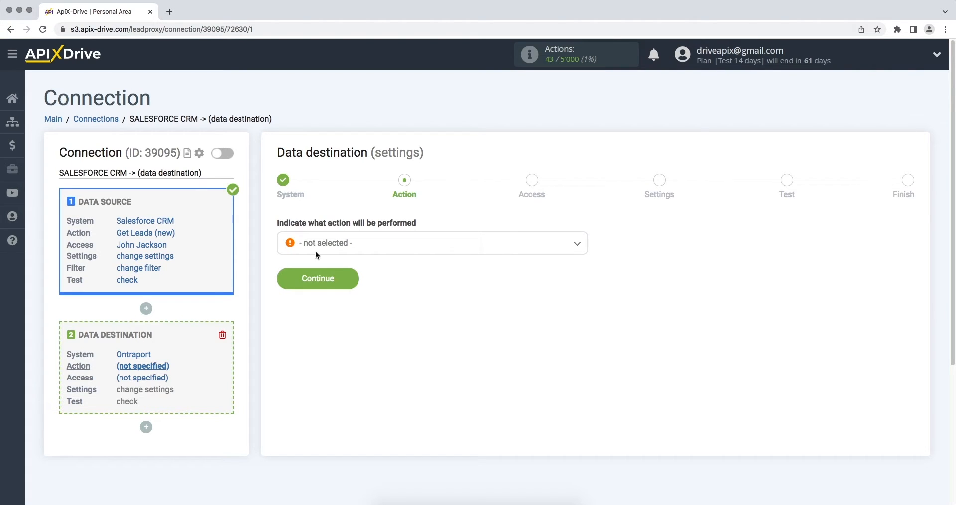
Step: Choose Add / Update Contact as the Ontraport action and continue to access
left_click(328, 243)
left_click(330, 302)
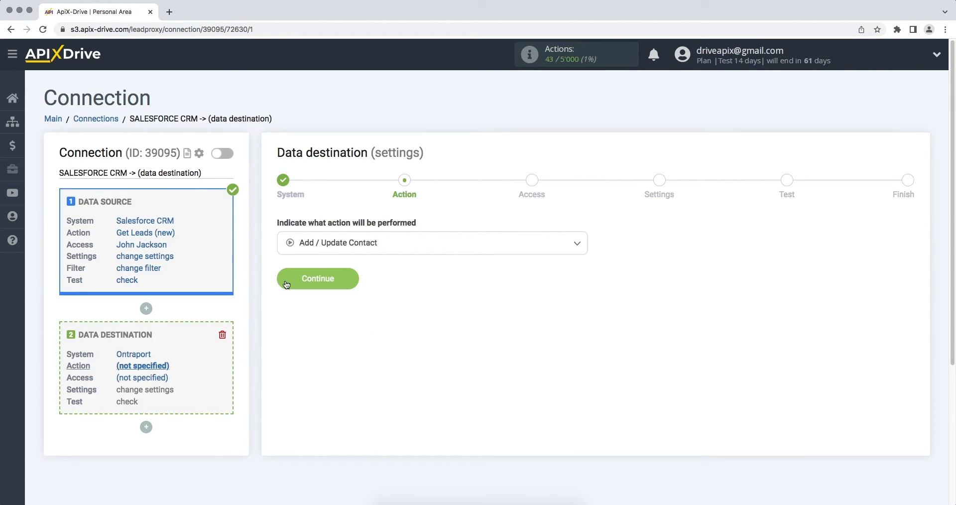
left_click(282, 283)
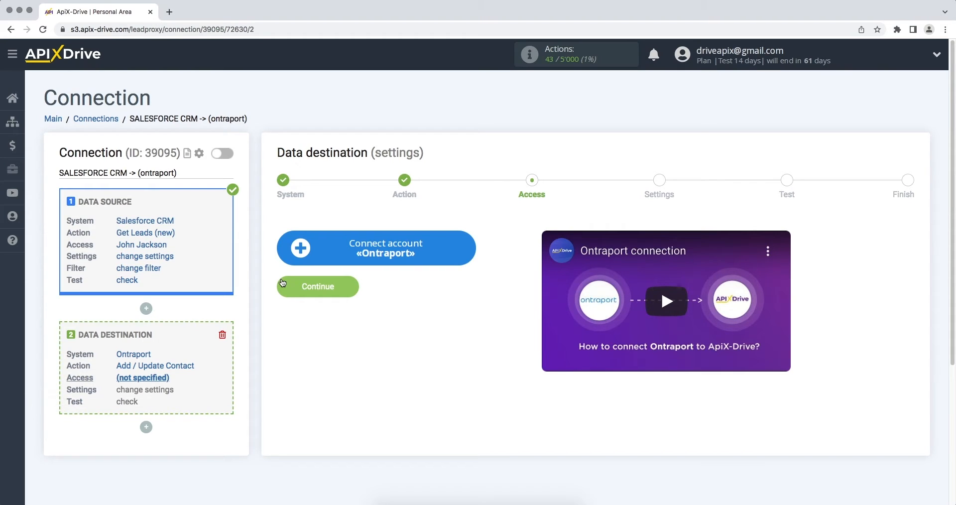
Step: Start connecting Ontraport and begin a new key in Ontraport's API Key Manager
left_click(294, 256)
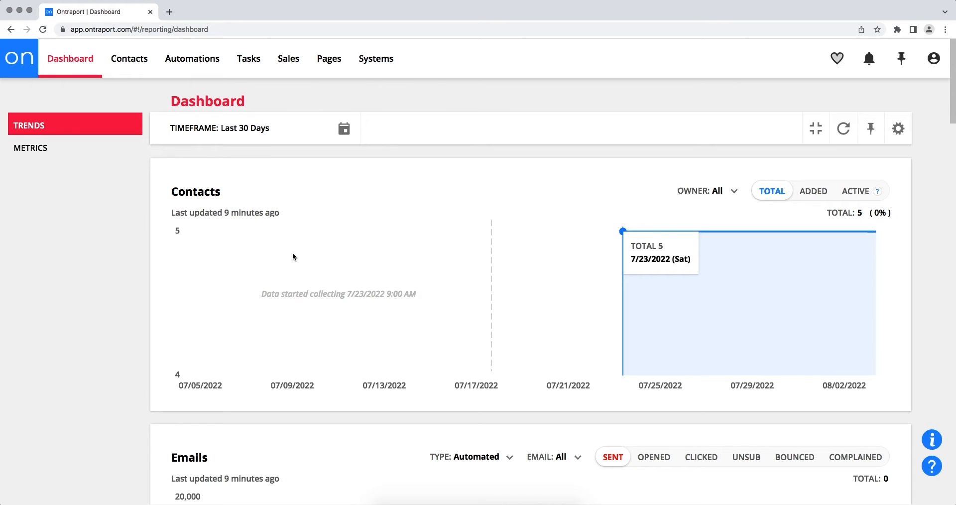
left_click(934, 58)
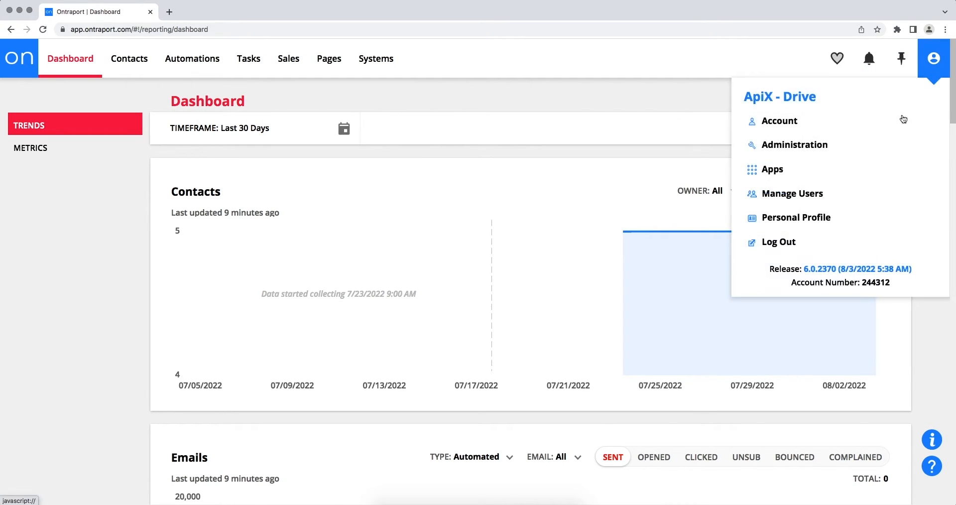
left_click(891, 144)
left_click(83, 225)
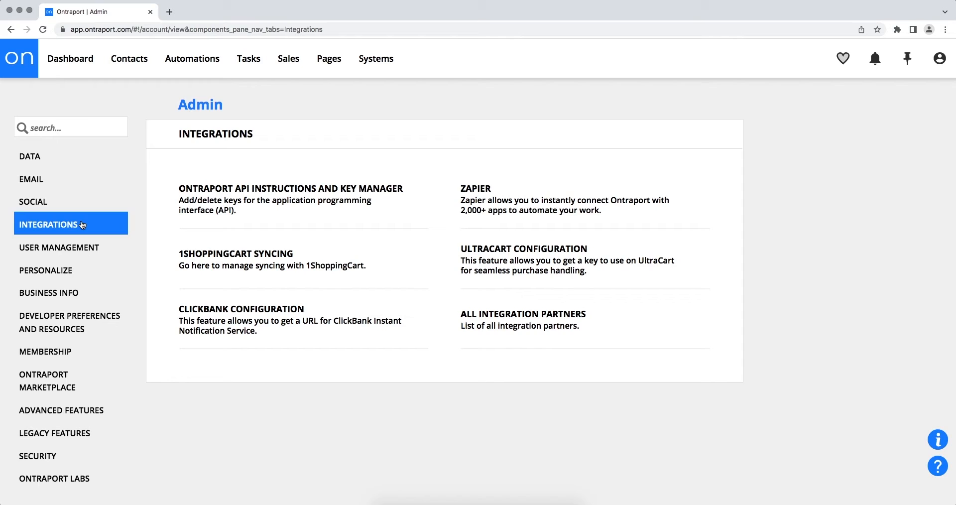
left_click(196, 189)
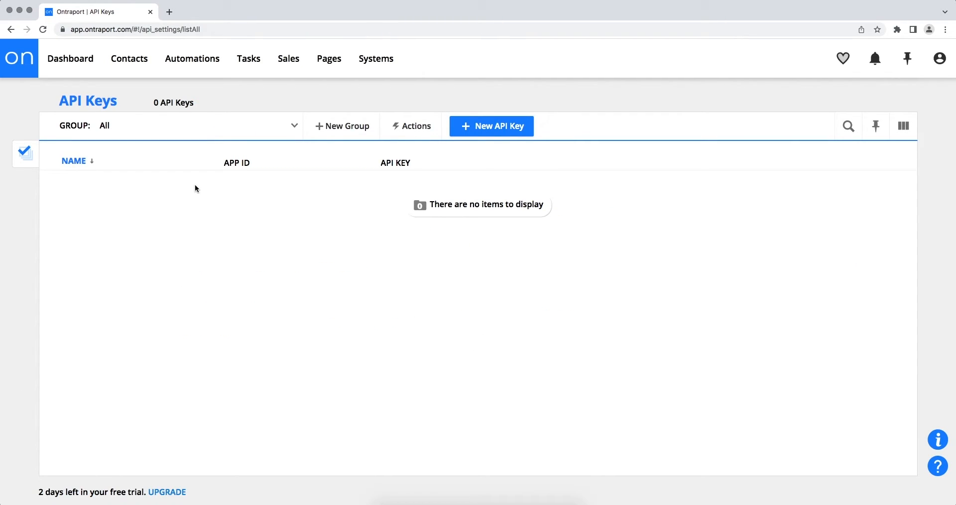
left_click(483, 127)
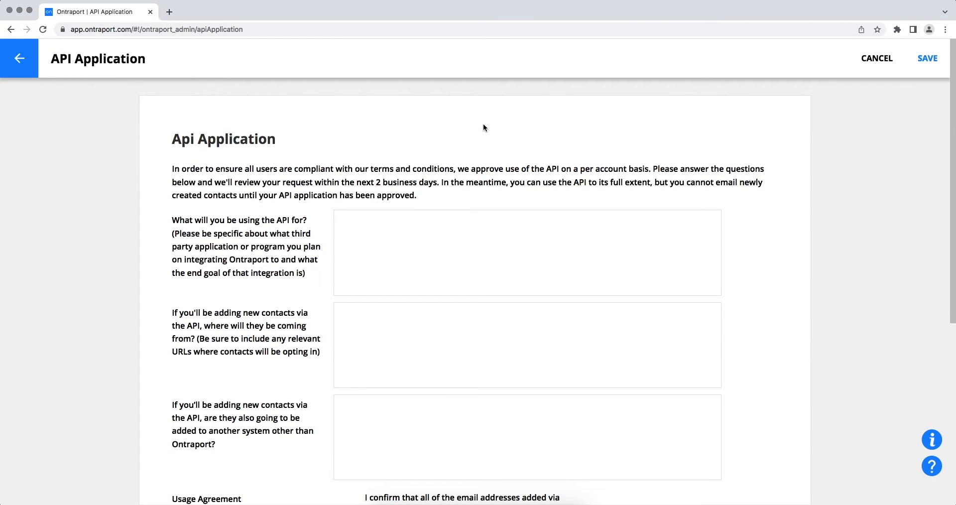
Step: Answer No to all three API application questions
left_click(473, 237)
type("No")
left_click(401, 320)
type("No")
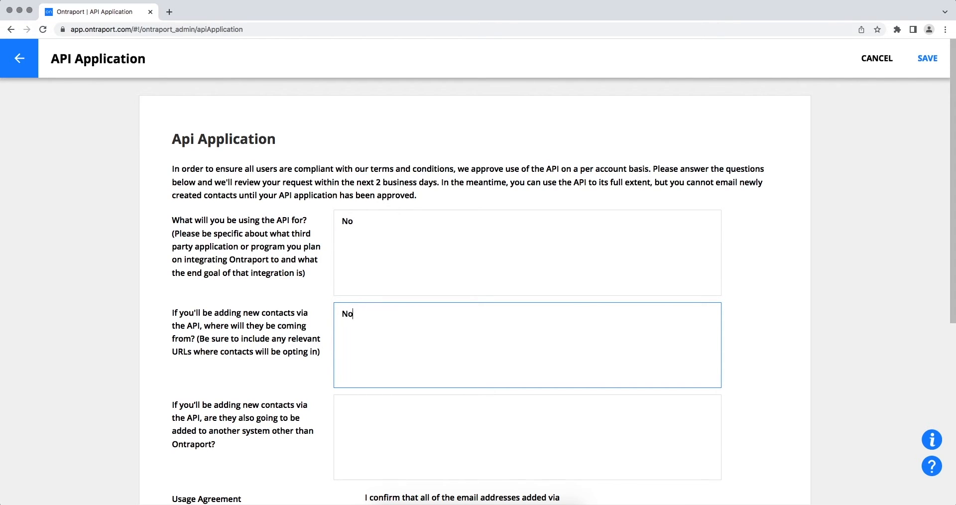
scroll(401, 328, "down", 3)
left_click(401, 344)
type("No")
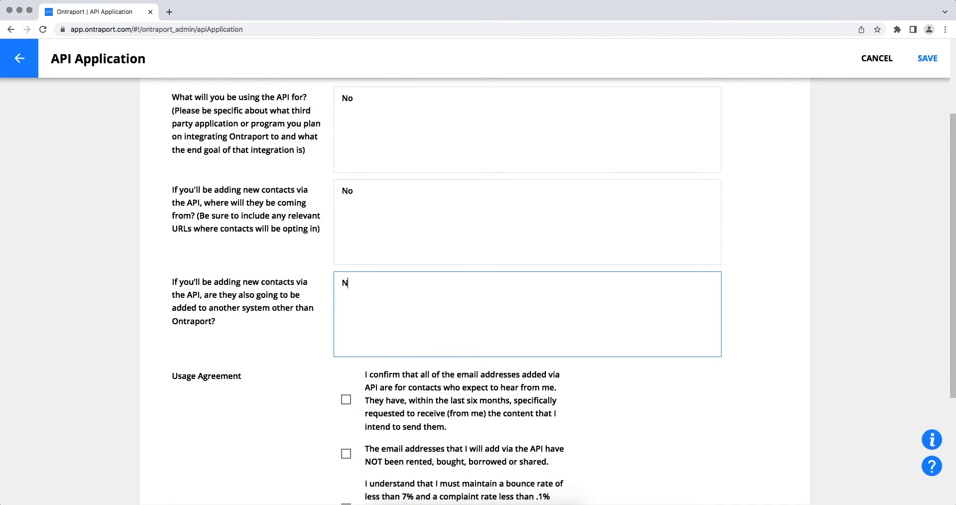
Step: Accept all four usage agreements and the Terms of Use, then submit the application
left_click(346, 400)
left_click(347, 451)
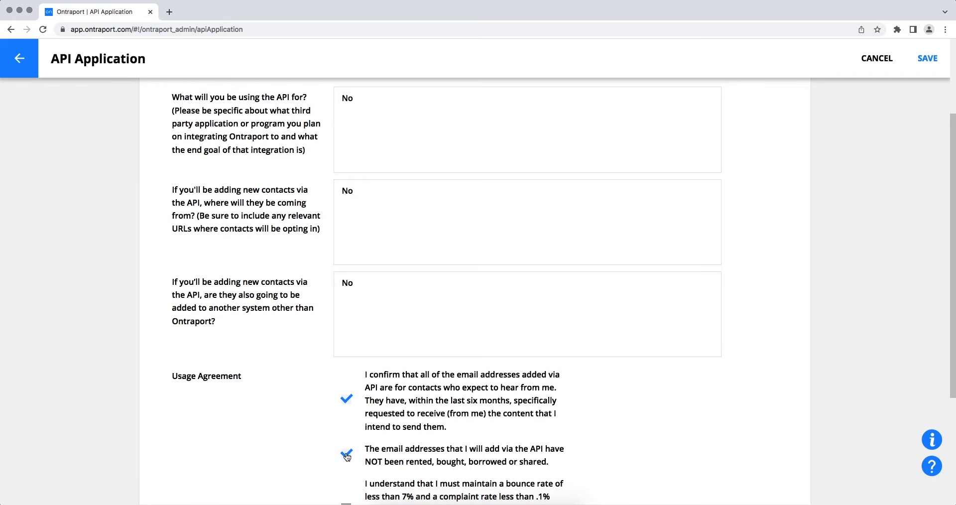
scroll(346, 454, "down", 3)
left_click(349, 363)
left_click(346, 423)
left_click(348, 467)
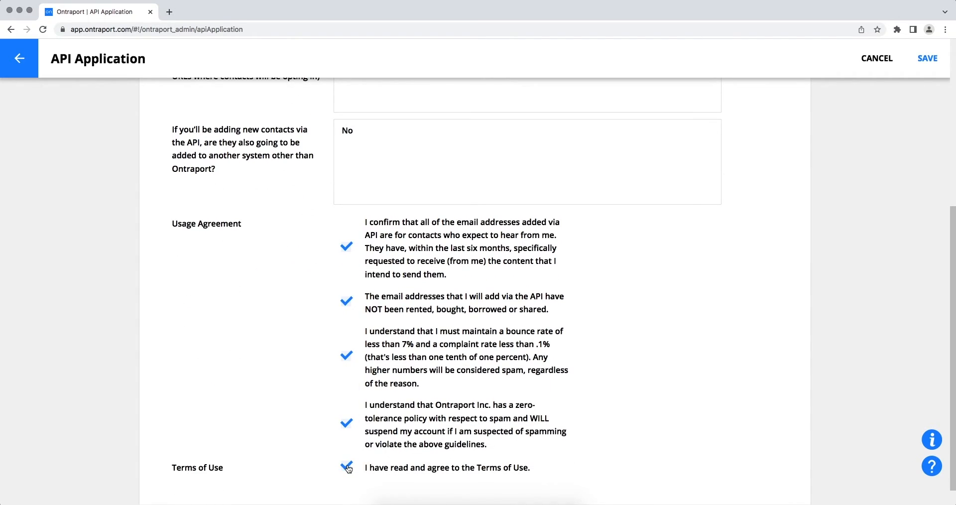
left_click(924, 60)
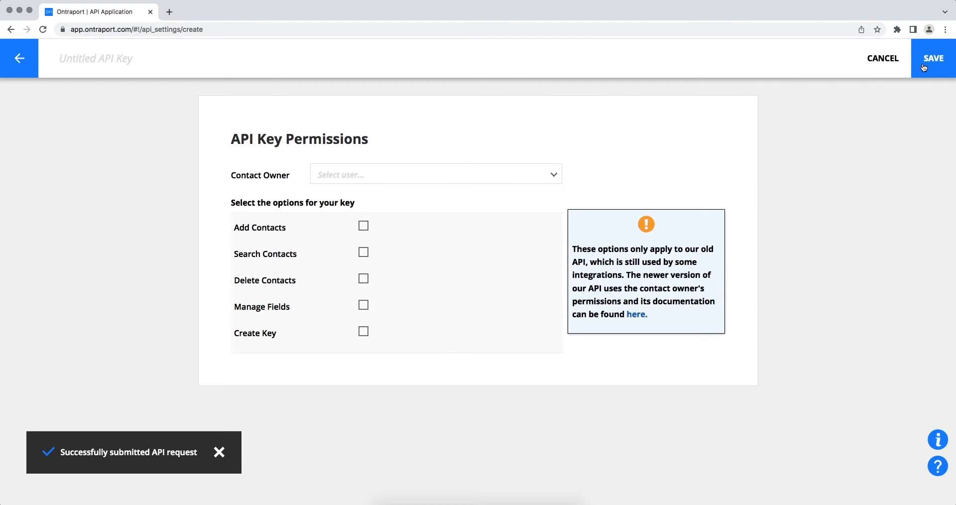
Step: Save key 'ApiX-Drive', owner Me, with add, search, delete, field and key-creation permissions
left_click(205, 55)
type("ApiX-")
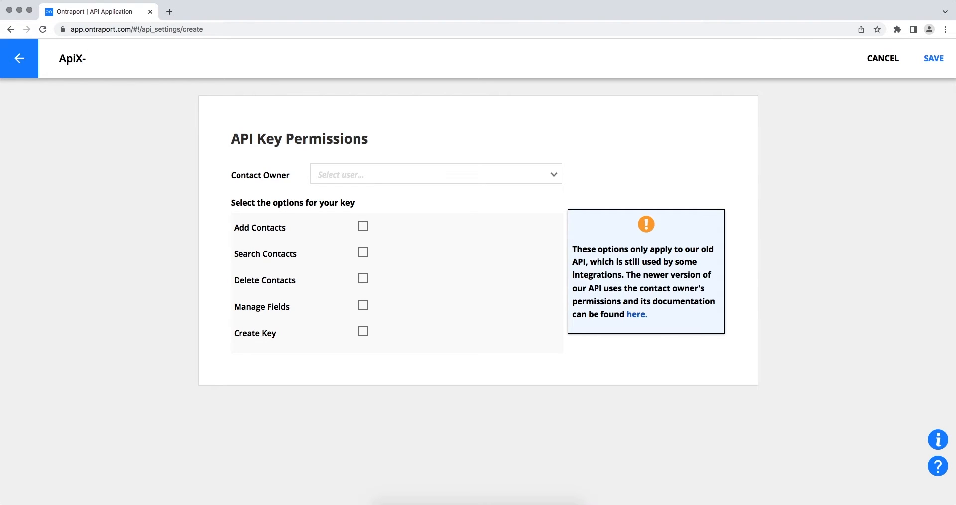
type("Drive")
left_click(352, 170)
left_click(363, 194)
left_click(363, 227)
left_click(364, 253)
left_click(364, 279)
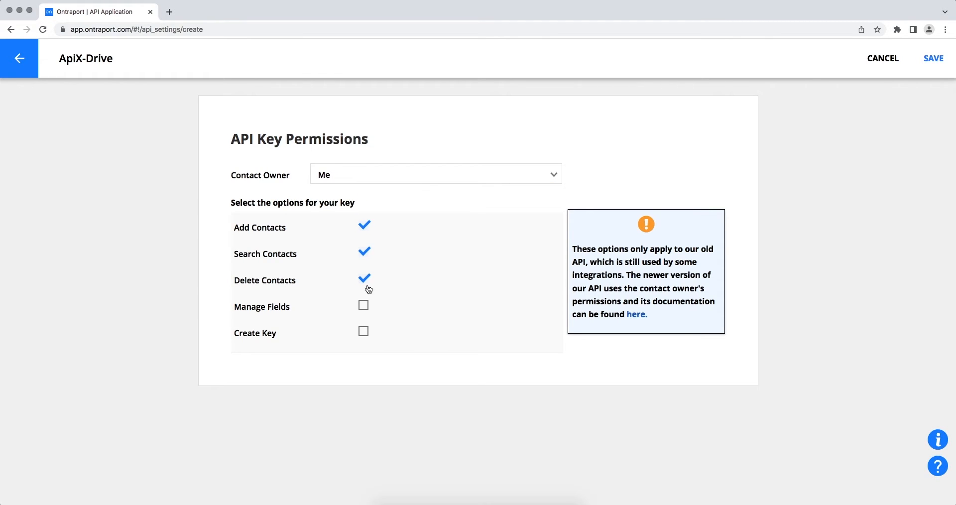
left_click(364, 306)
left_click(366, 335)
left_click(927, 58)
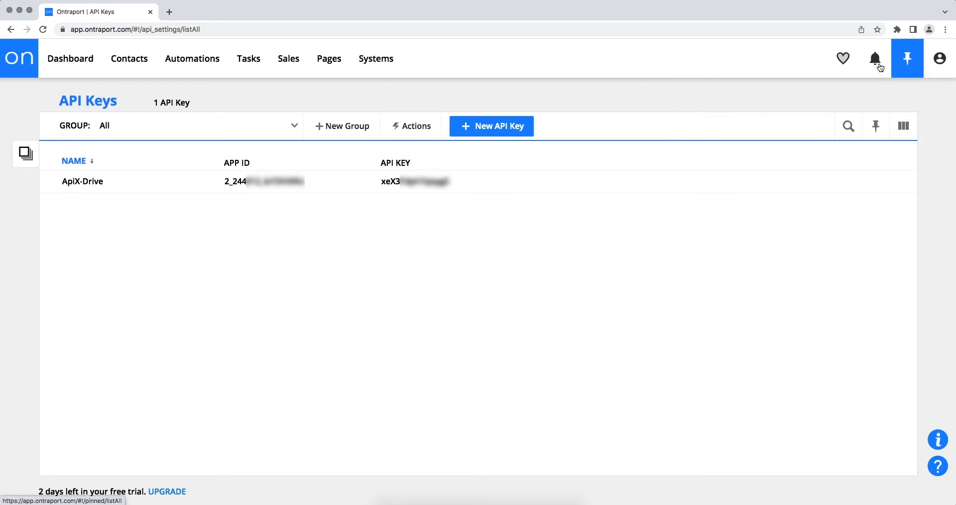
Step: Copy the ApiX-Drive key's API KEY and paste it into ApiX-Drive's API Key field
left_click_drag(458, 190, 378, 187)
right_click(390, 183)
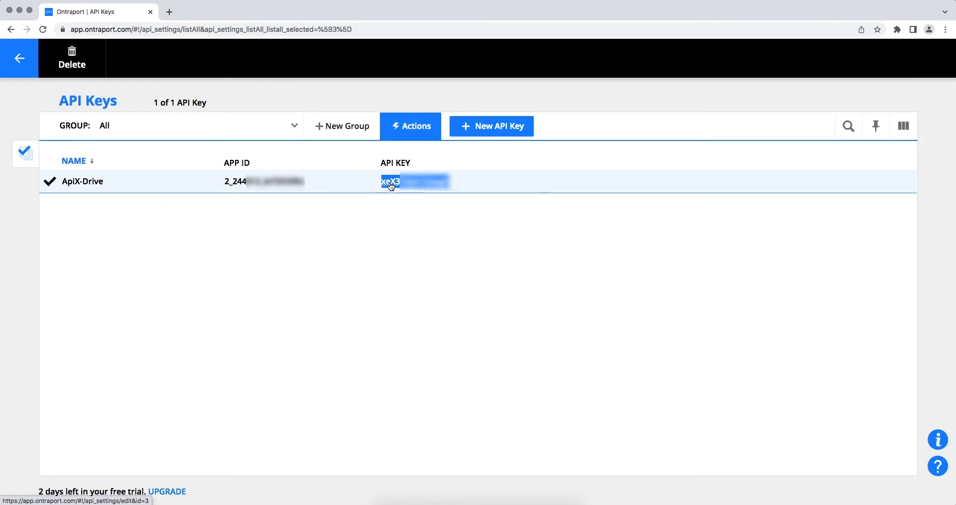
left_click(411, 247)
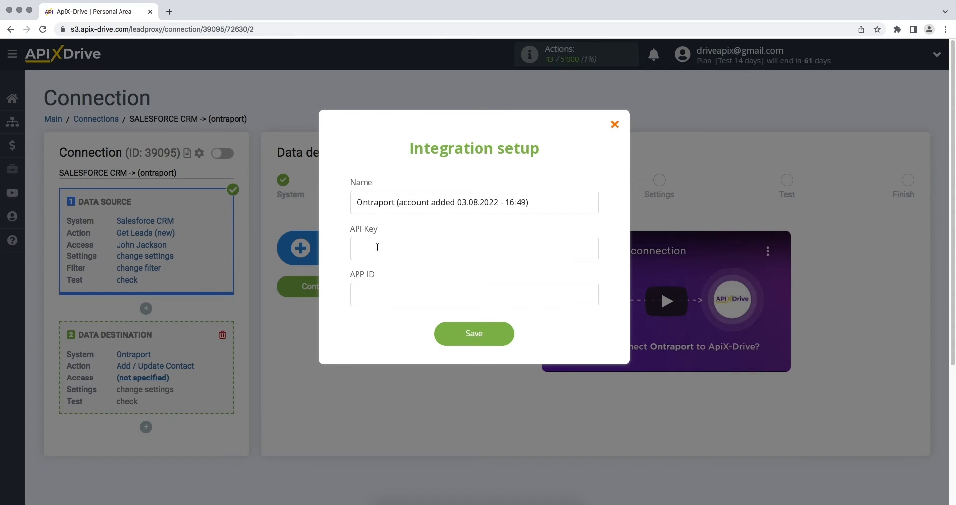
right_click(365, 249)
left_click(380, 307)
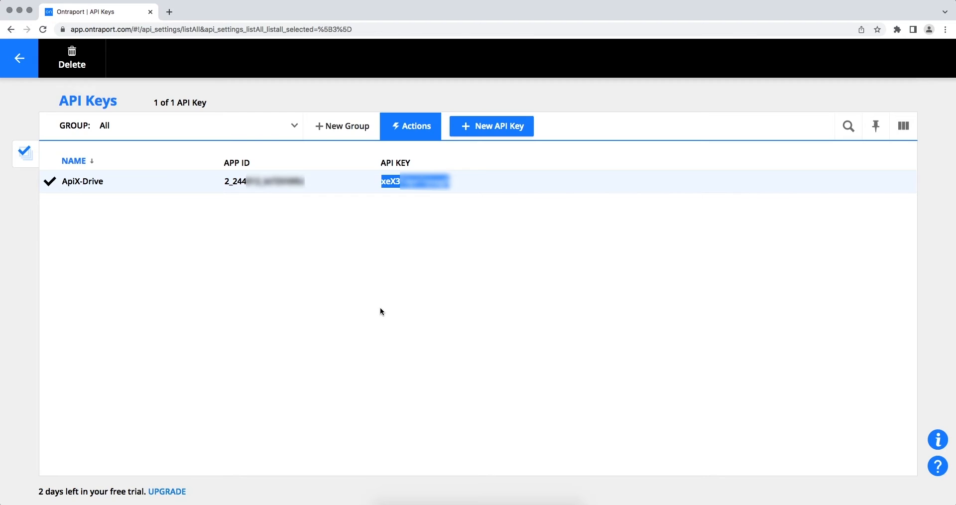
Step: Copy the key's APP ID value from Ontraport
left_click_drag(304, 182, 224, 188)
right_click(239, 188)
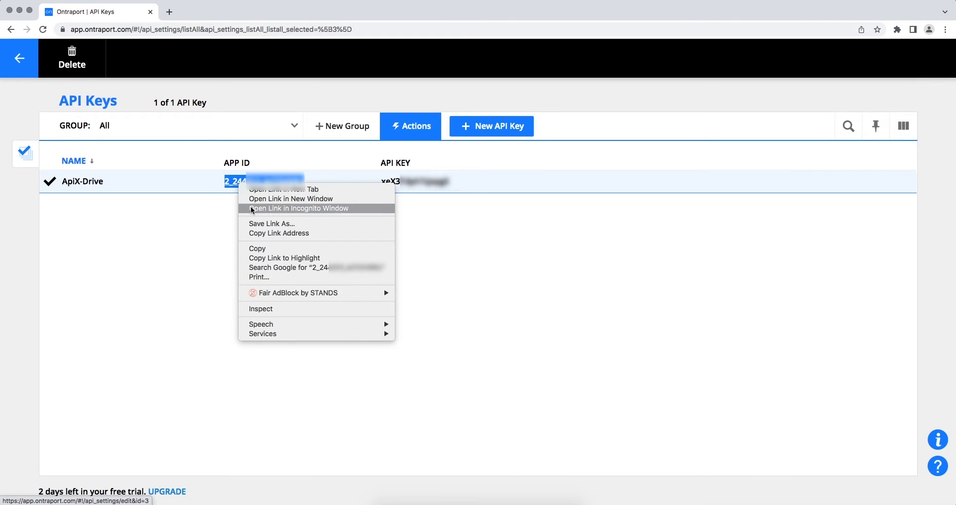
left_click(259, 246)
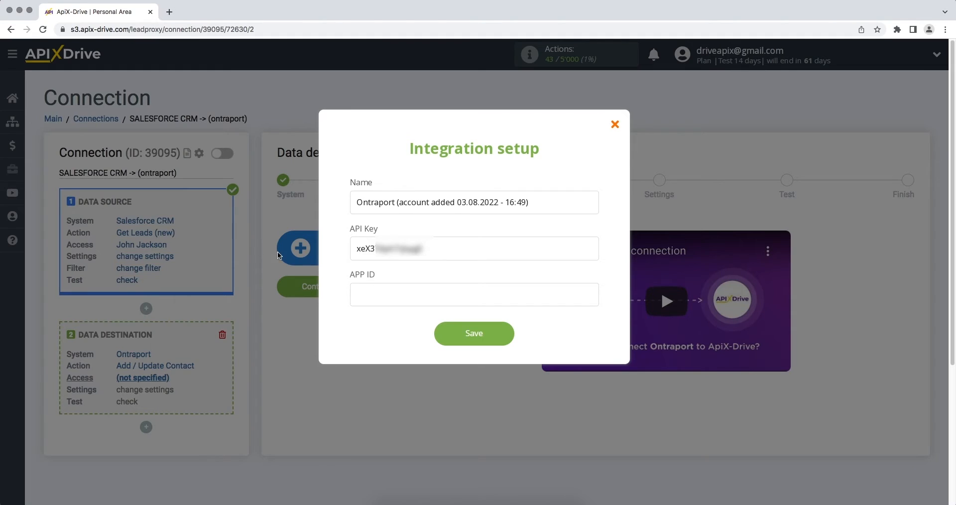
Step: Paste the APP ID into the integration setup and save the Ontraport connection
right_click(359, 296)
left_click(383, 362)
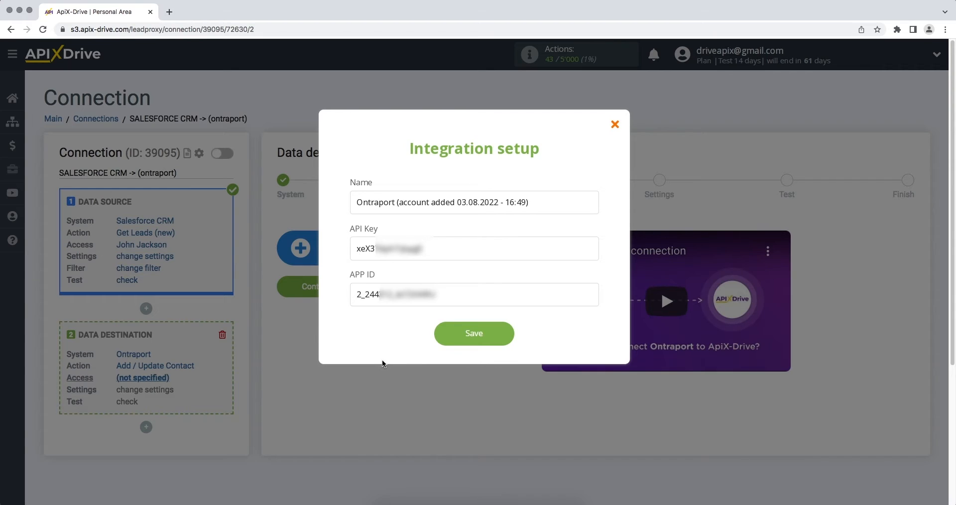
left_click(441, 341)
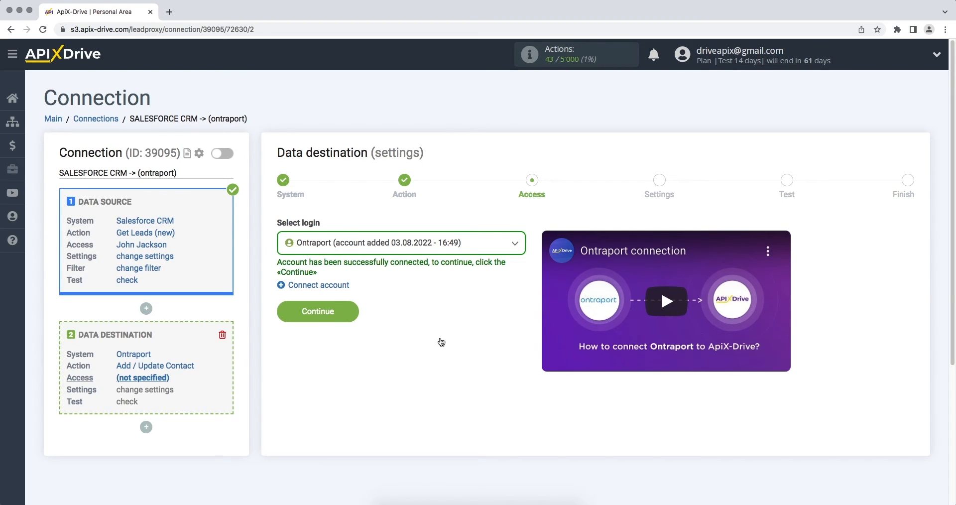
Step: Select the connected Ontraport account as the destination login and continue
left_click(440, 244)
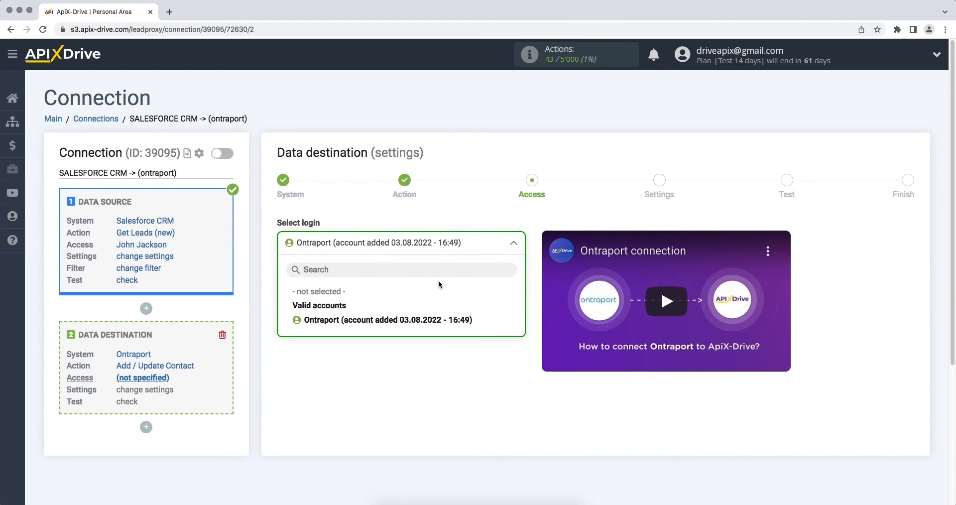
left_click(441, 317)
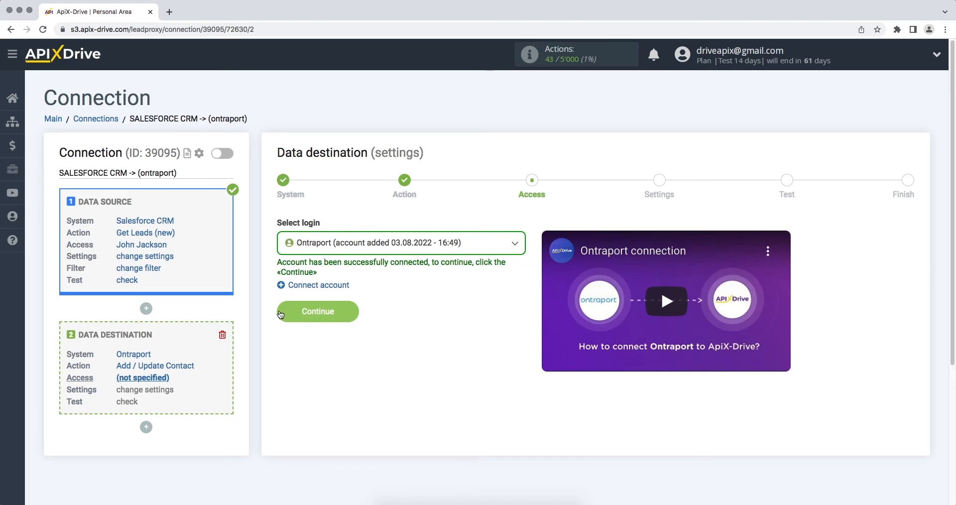
left_click(314, 312)
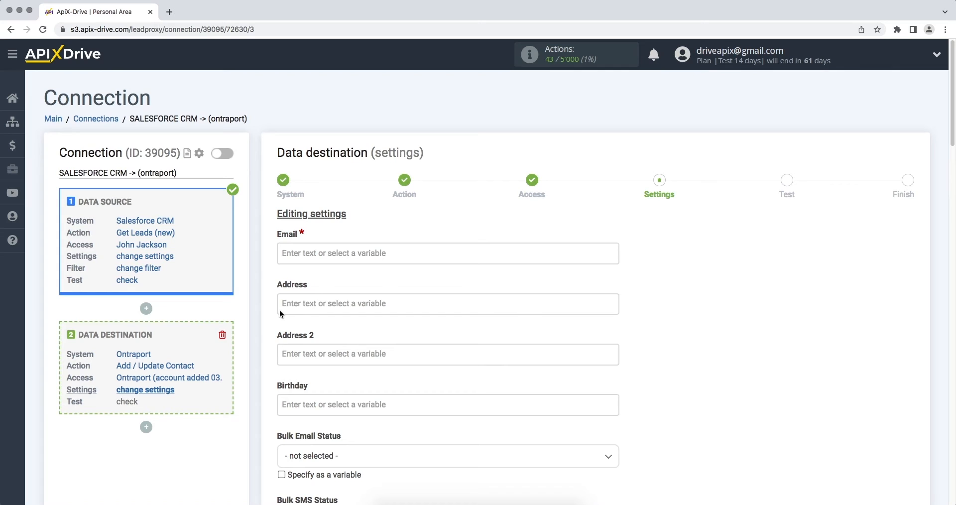
Step: Map the lead's email to Email and first name to First Name
left_click(319, 252)
scroll(448, 249, "down", 3)
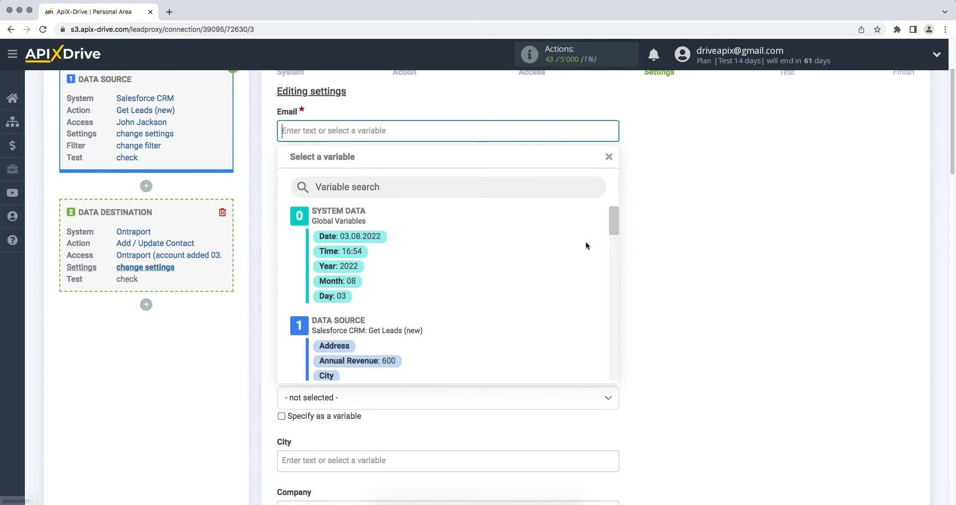
left_click_drag(615, 219, 611, 277)
left_click(422, 277)
scroll(421, 275, "down", 8)
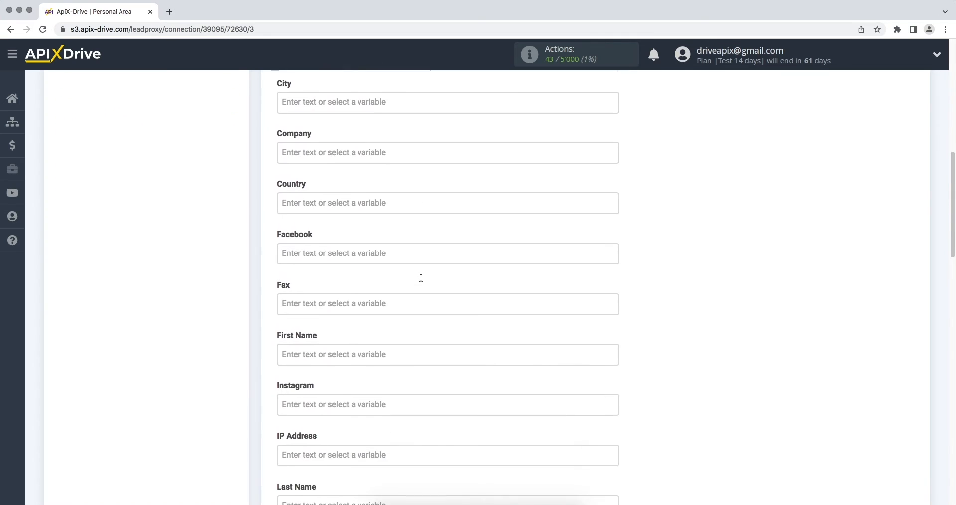
left_click(343, 358)
scroll(449, 299, "down", 5)
left_click_drag(615, 219, 616, 283)
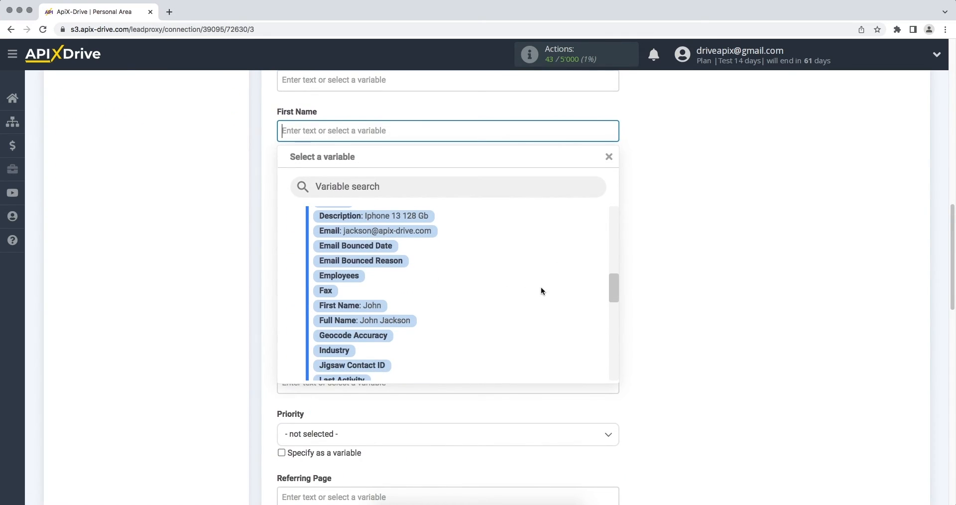
left_click(374, 301)
Step: Map the lead's last name to Last Name and phone to Office Phone
left_click(305, 282)
left_click_drag(615, 220, 617, 315)
left_click(356, 310)
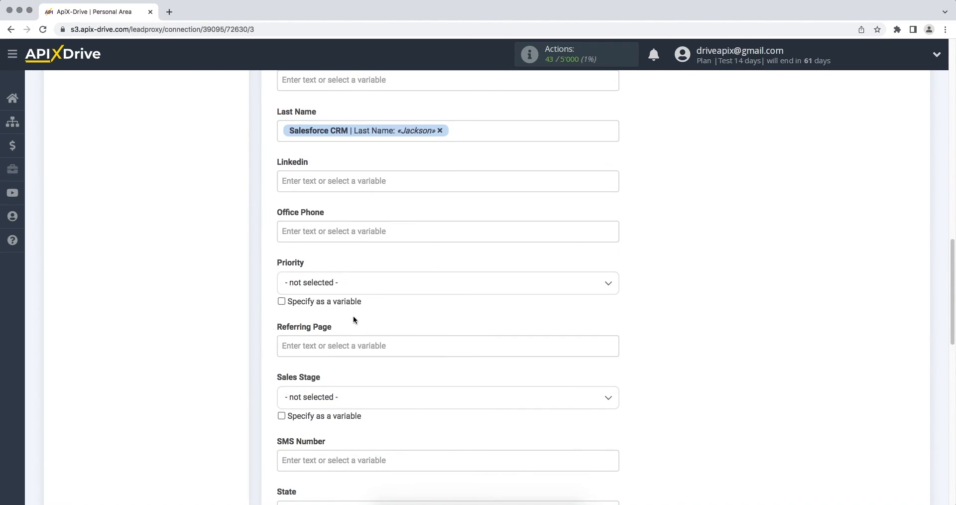
left_click(331, 231)
left_click_drag(608, 224, 607, 342)
left_click(395, 306)
Step: Set Title to 'New lead from Salesforce CRM' and save the field mapping
scroll(396, 311, "down", 3)
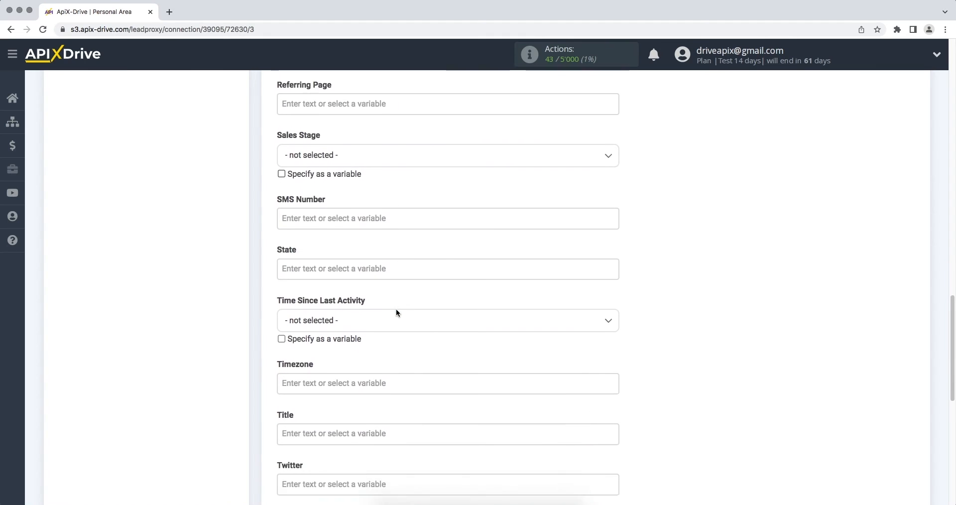
left_click(386, 392)
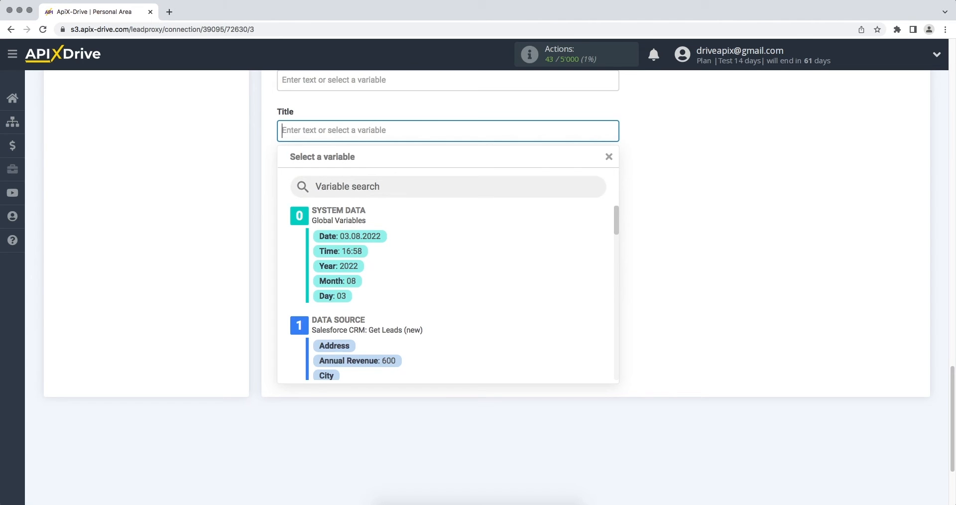
type("New le")
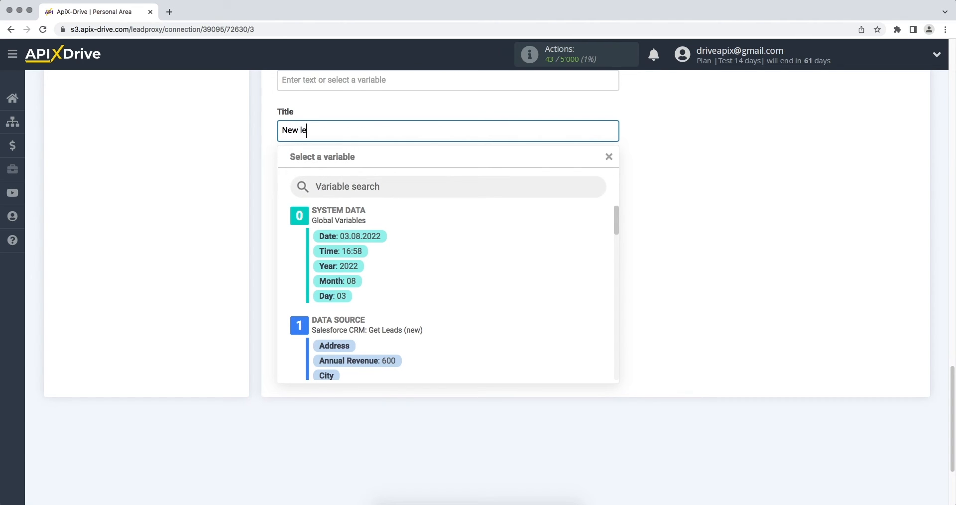
type("ad from Salesforce CRM")
left_click(658, 375)
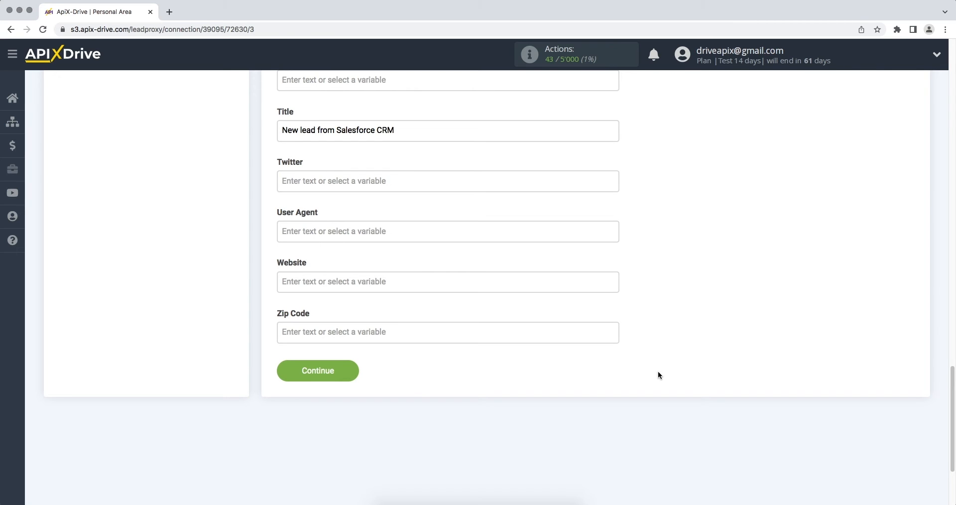
left_click(285, 369)
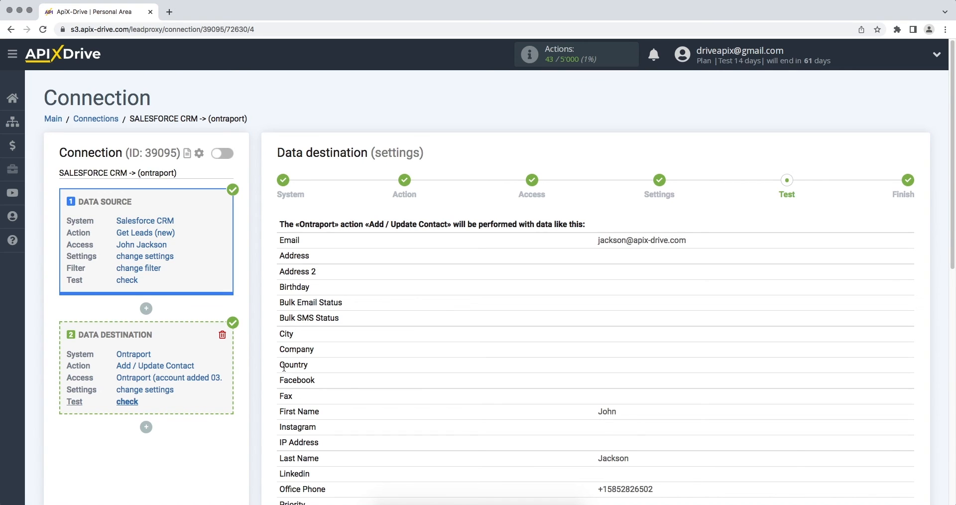
Step: Send the sample lead to Ontraport as test data
scroll(283, 367, "down", 5)
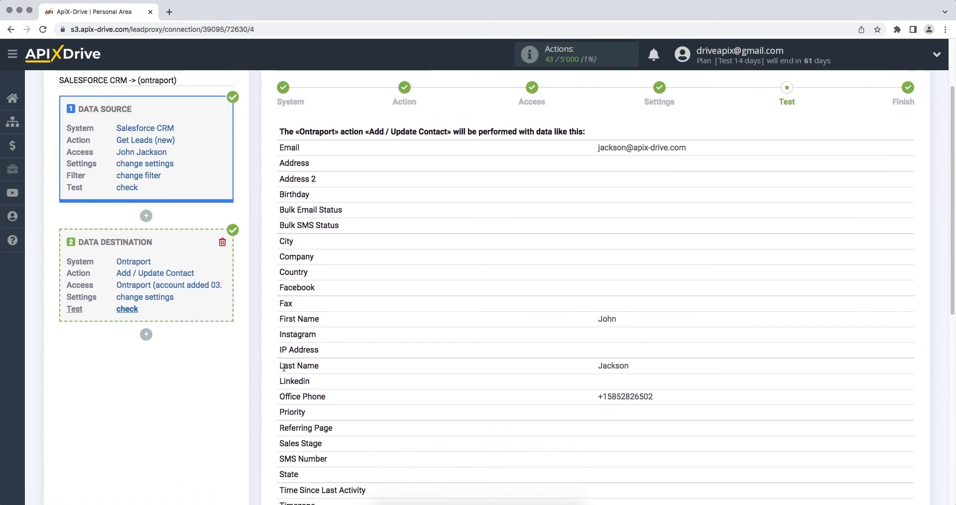
left_click(382, 439)
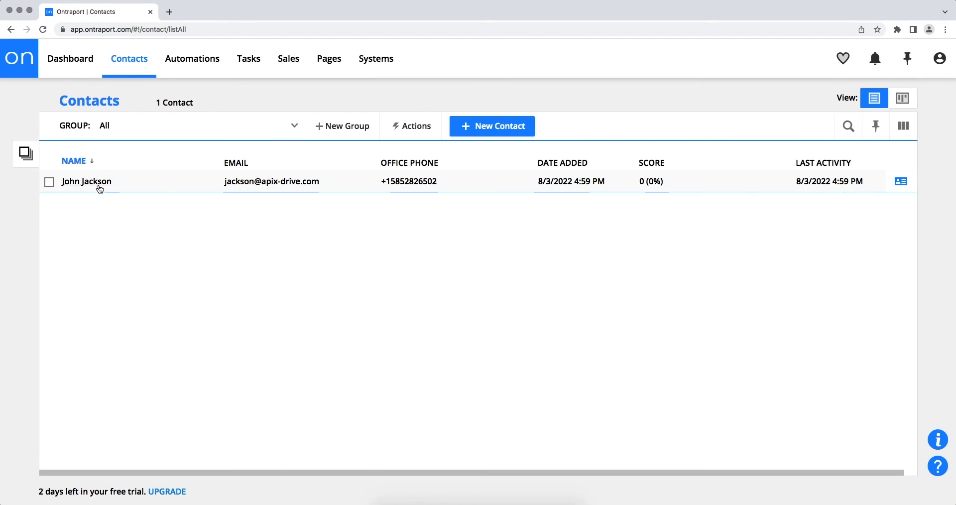
Step: Open the new Ontraport contact to check it arrived as 'New lead from Salesforce CRM'
left_click(98, 183)
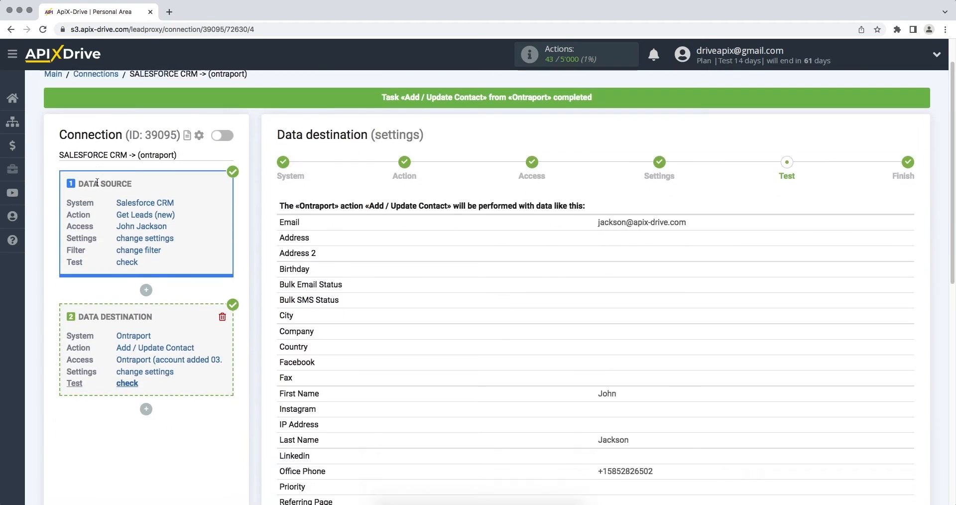
scroll(419, 297, "down", 10)
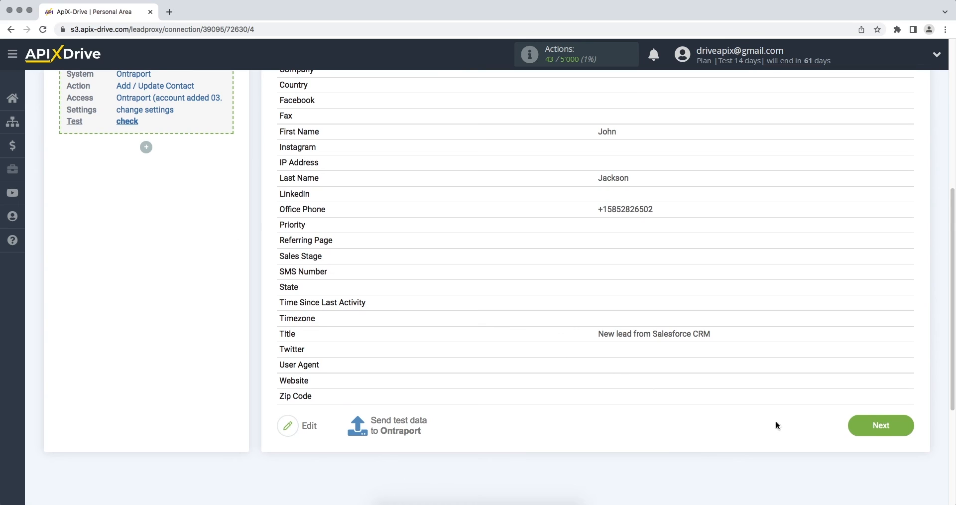
Step: Finish the Ontraport destination setup and enable auto-update for the Salesforce CRM connection
left_click(855, 426)
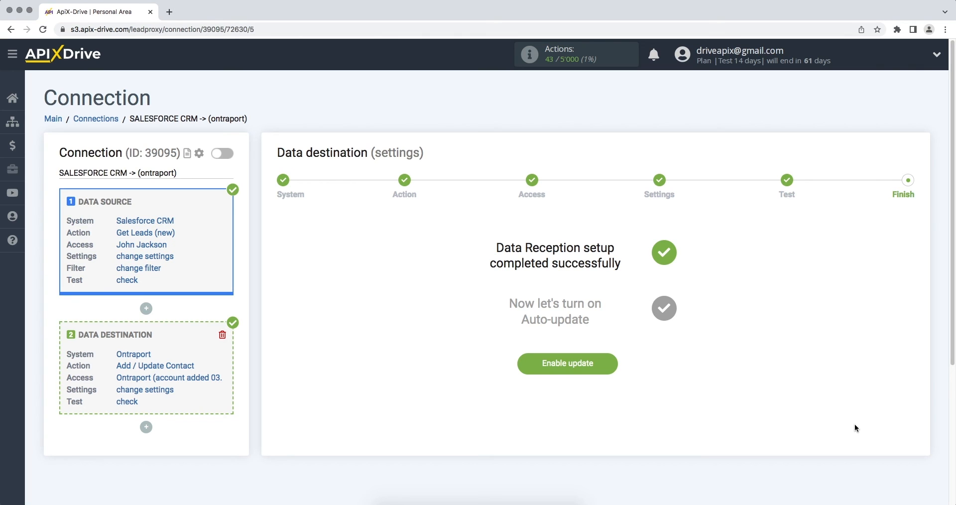
left_click(527, 366)
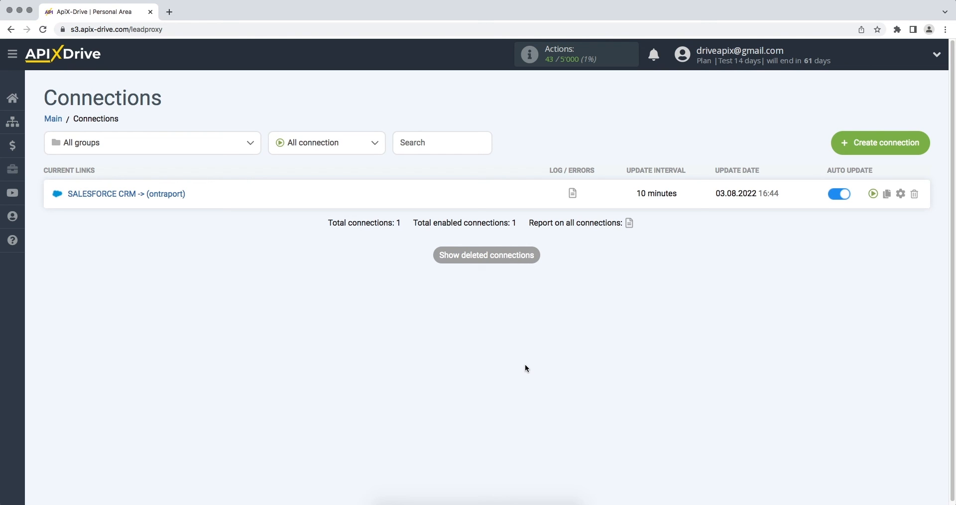
Step: Change the connection's update interval to 5 minutes and save
left_click(901, 194)
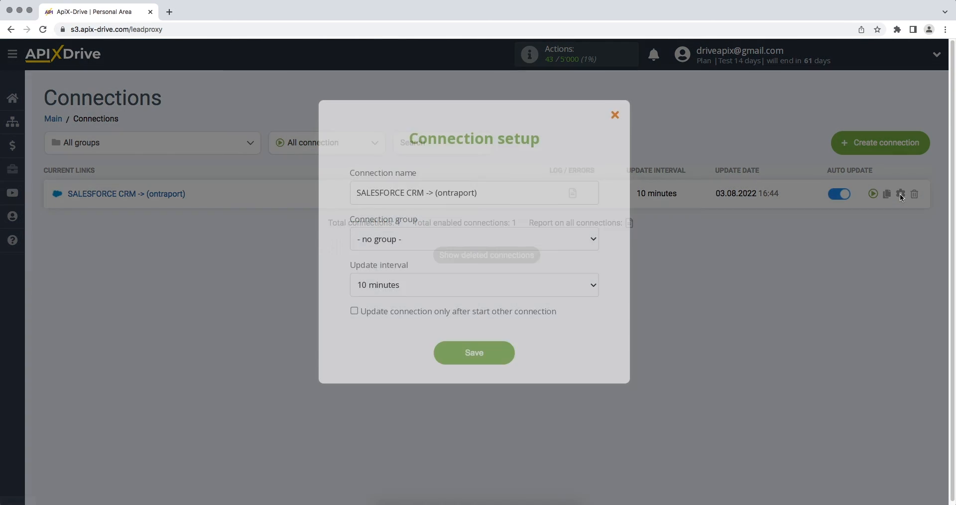
left_click(582, 291)
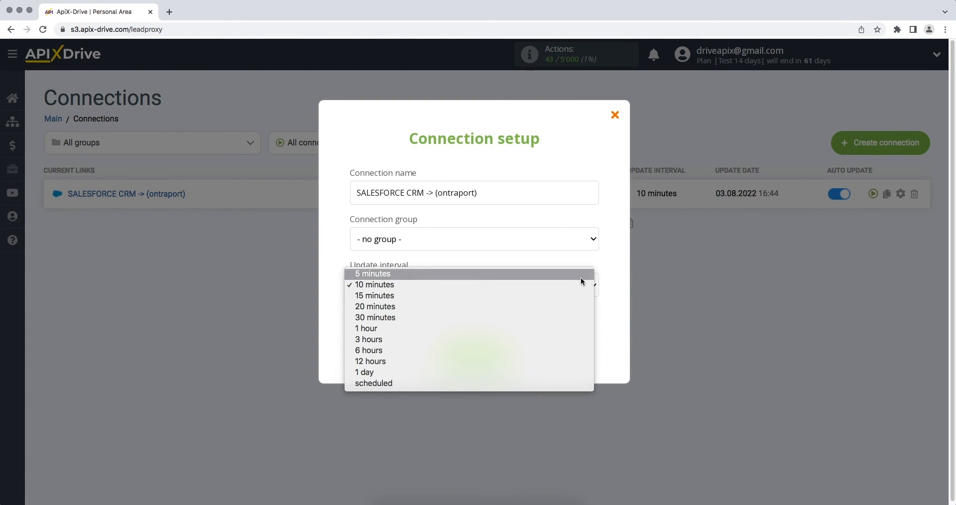
left_click(580, 277)
left_click(459, 354)
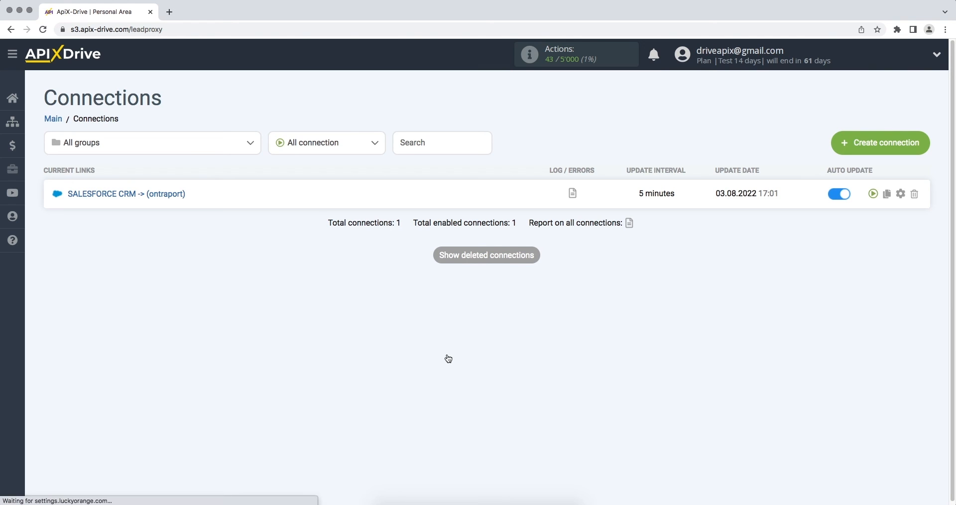